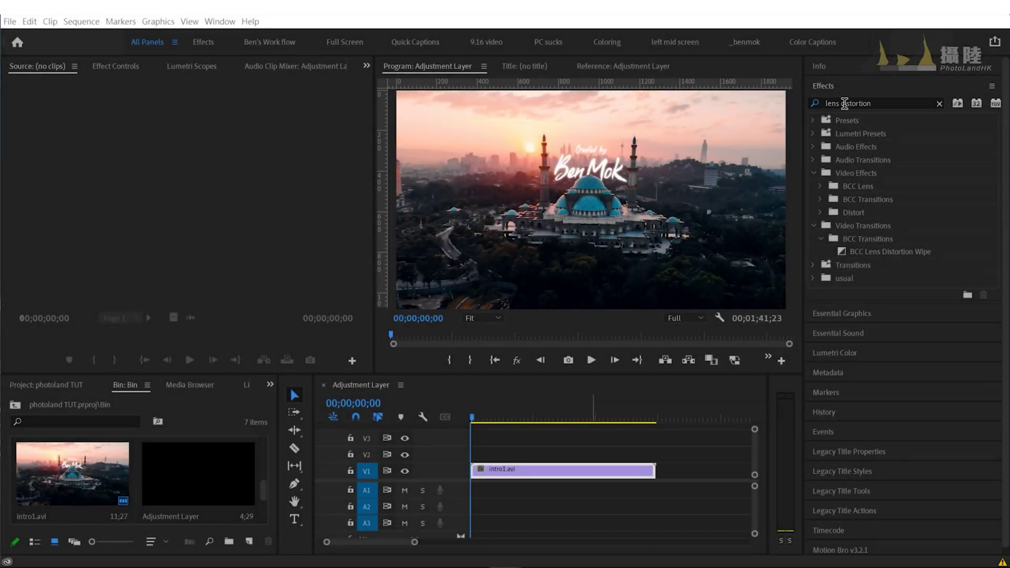
Step: Reveal Lens Distortion under Video Effects > Distort in the 'lens distortion' search results
click(840, 104)
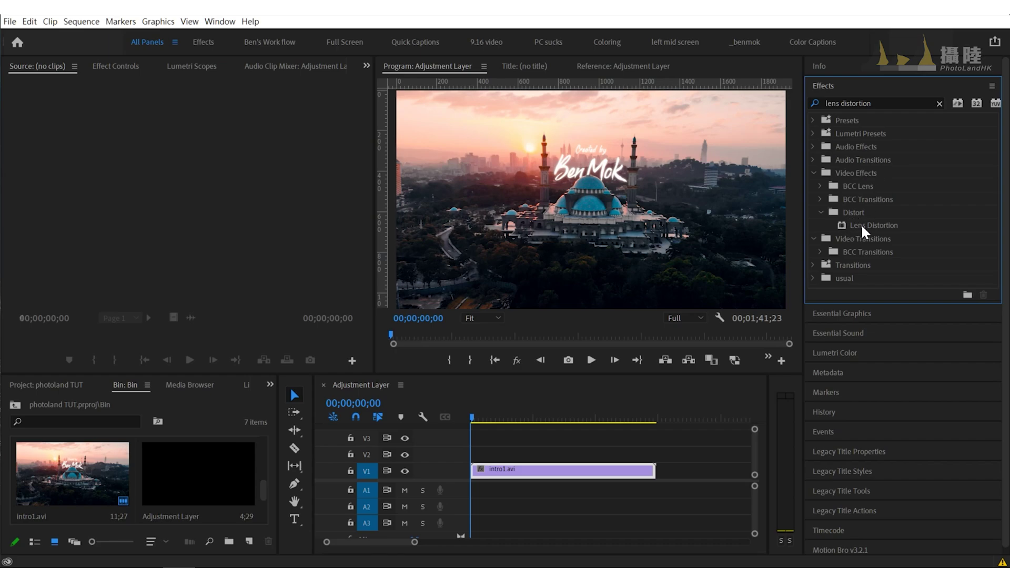
Step: Apply Lens Distortion to intro1.avi, trial Curvature values like 44 and 100, then return it to 0
drag(861, 224, 445, 234)
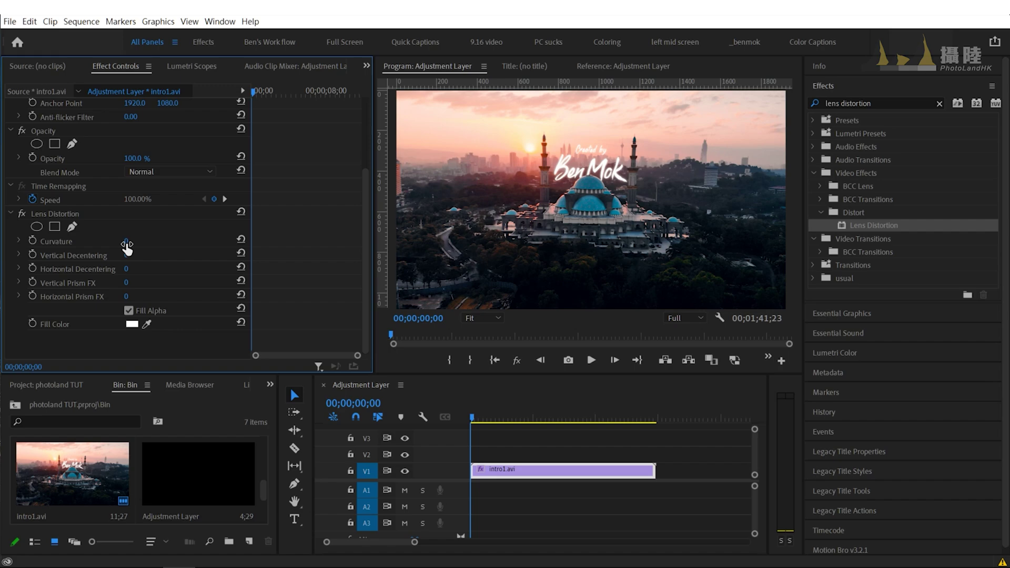
click(127, 242)
text(44)
key(Return)
mouse_move(127, 241)
mouse_down()
mouse_move(157, 241)
mouse_move(81, 241)
mouse_move(165, 241)
mouse_move(417, 202)
mouse_up()
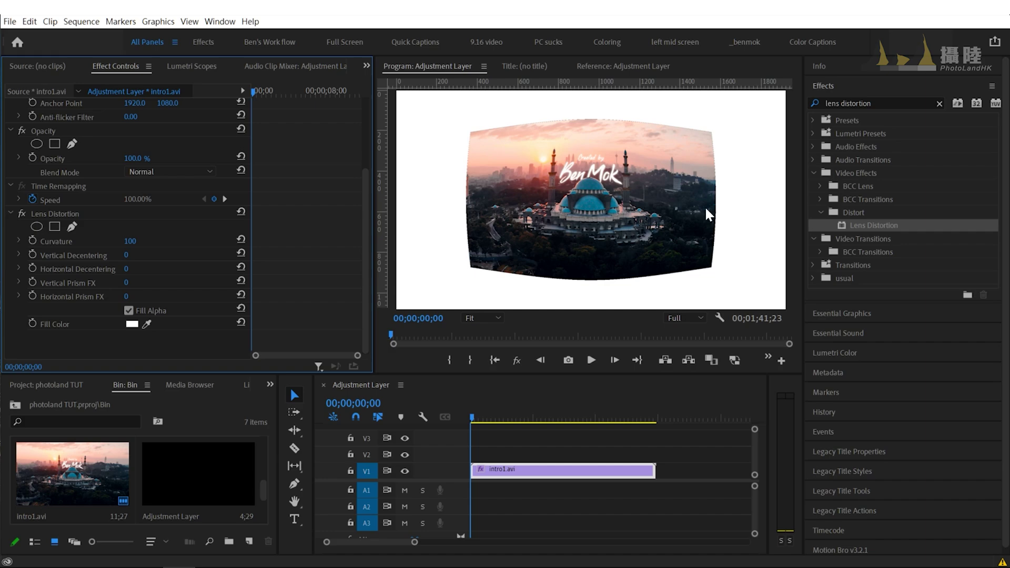
mouse_move(135, 241)
mouse_down()
mouse_move(82, 241)
mouse_move(138, 241)
mouse_move(83, 225)
mouse_up()
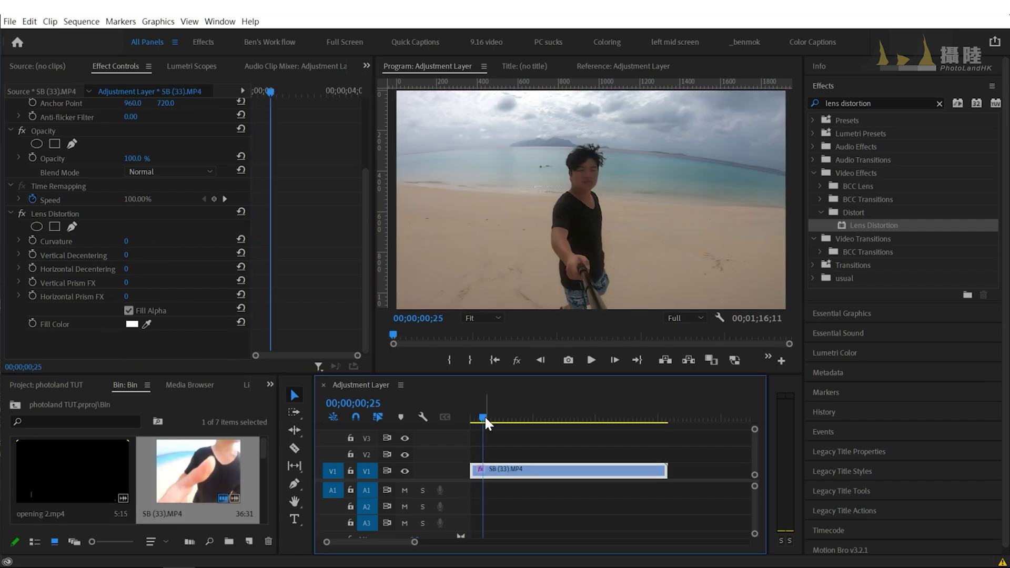
Step: Move the playhead into the beach clip and scrub its Curvature from -20 toward about -30
drag(486, 417, 514, 421)
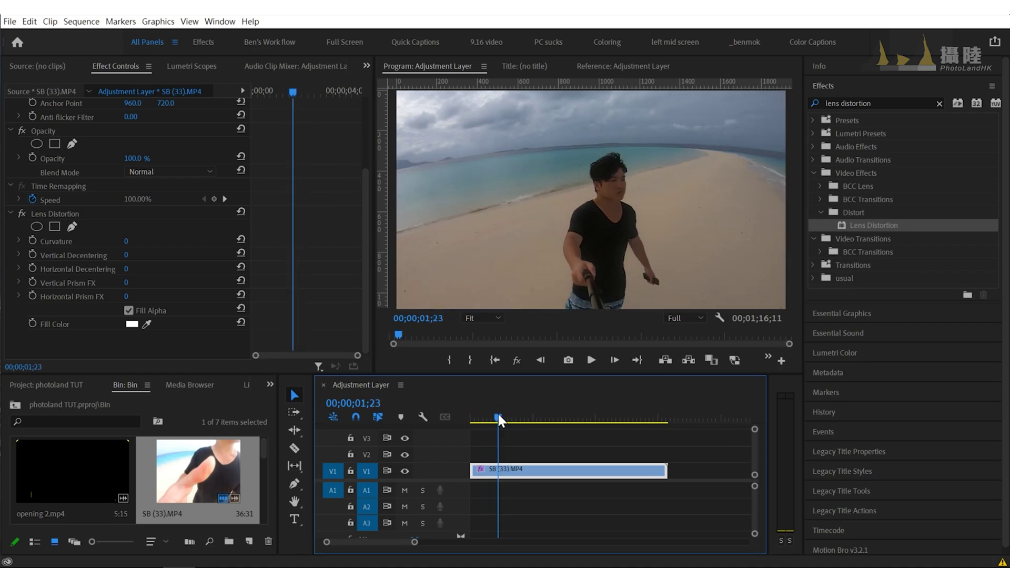
drag(515, 421, 505, 419)
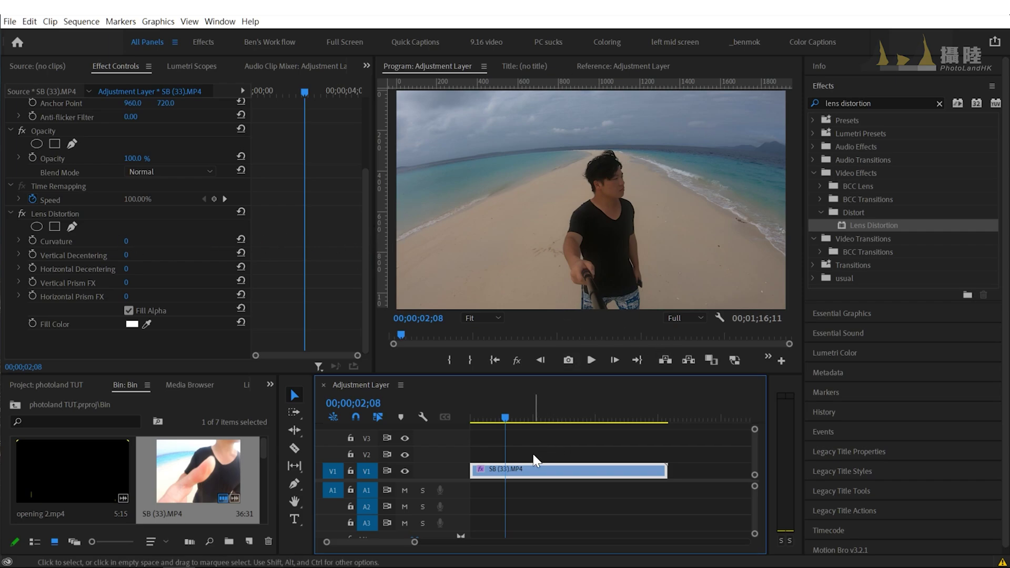
click(132, 242)
text(-20)
key(Return)
drag(129, 241, 128, 241)
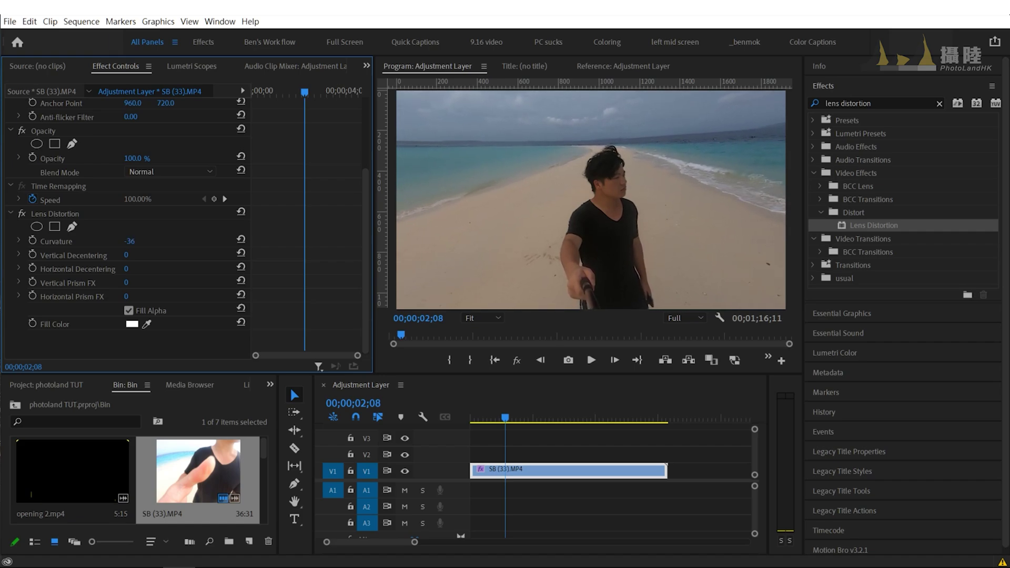
drag(129, 241, 131, 241)
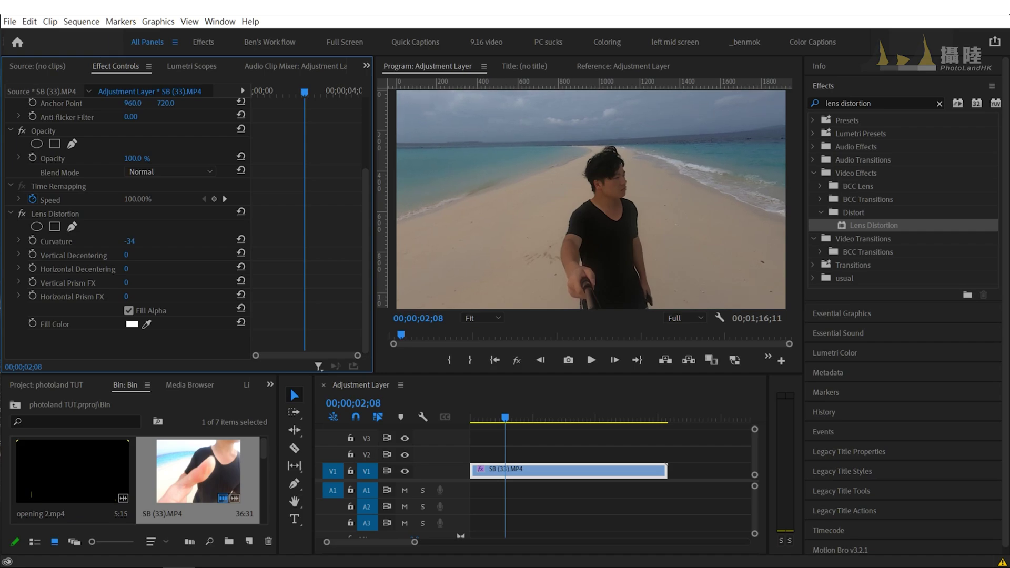
drag(128, 241, 131, 241)
Step: Enter an exact Curvature of -30 for the beach clip
click(132, 241)
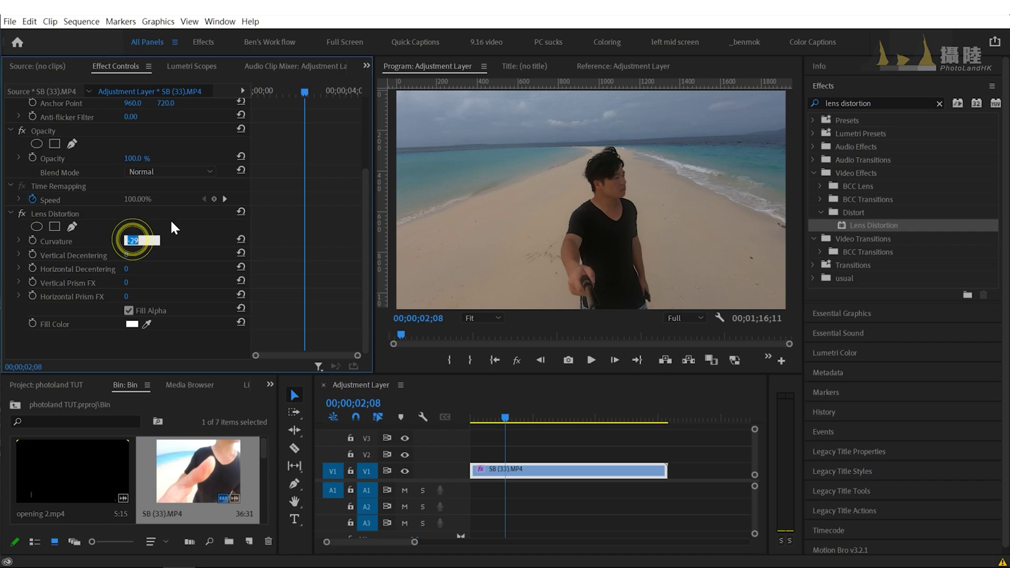
key(BackSpace)
text(-30)
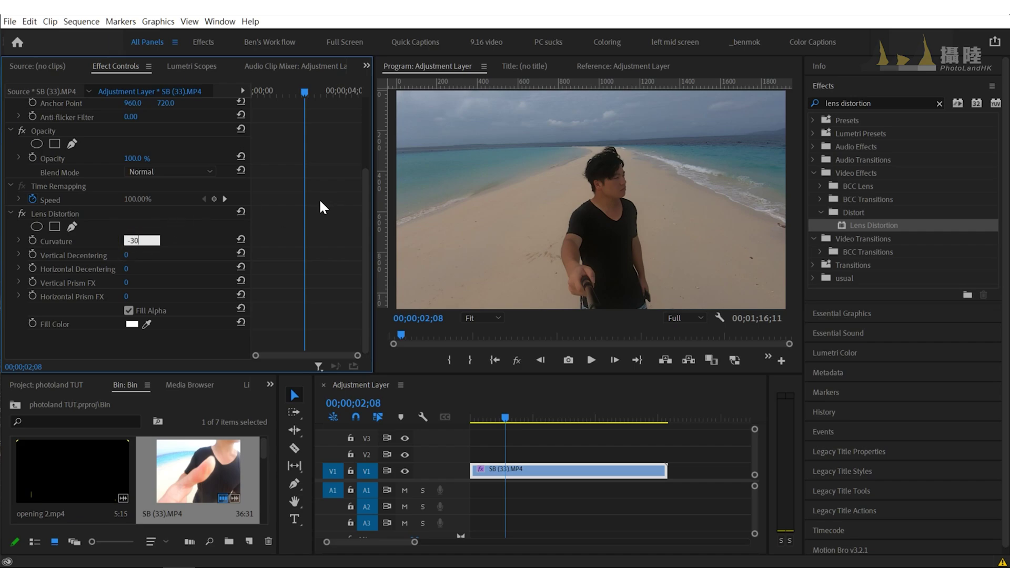
click(560, 444)
mouse_move(495, 410)
mouse_down()
mouse_move(510, 420)
mouse_move(500, 415)
mouse_up()
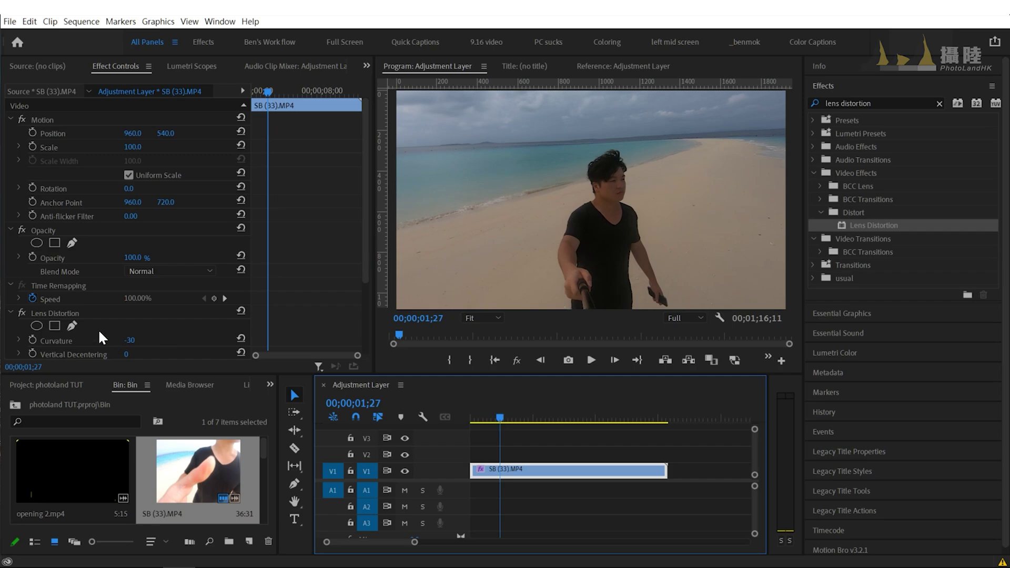
Step: Toggle the beach clip's Lens Distortion off and on to compare, then return the playhead to 02;05
click(21, 313)
click(494, 418)
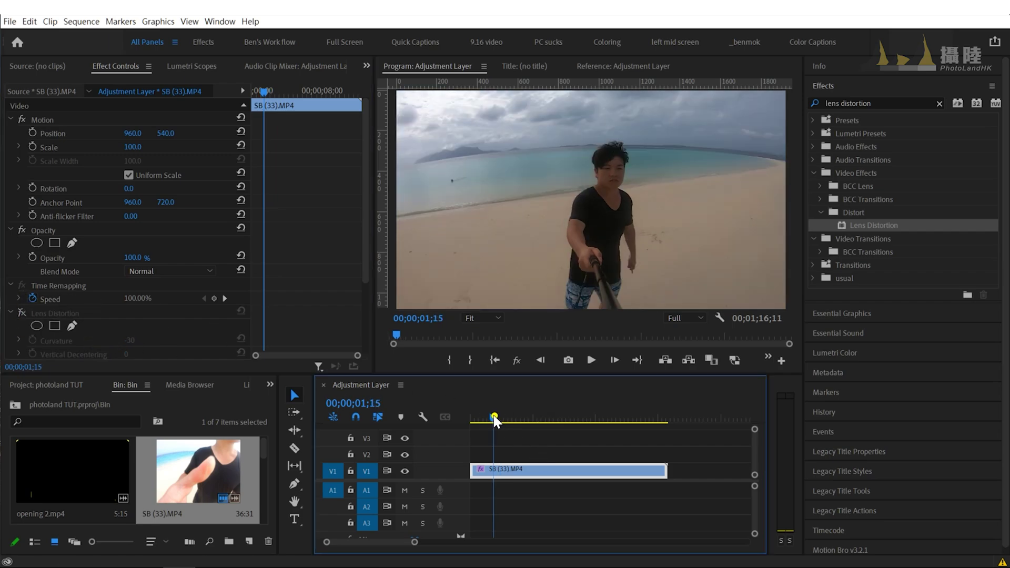
mouse_move(495, 419)
mouse_down()
mouse_move(514, 424)
mouse_move(500, 408)
mouse_move(519, 418)
mouse_move(510, 417)
mouse_up()
click(22, 313)
click(21, 314)
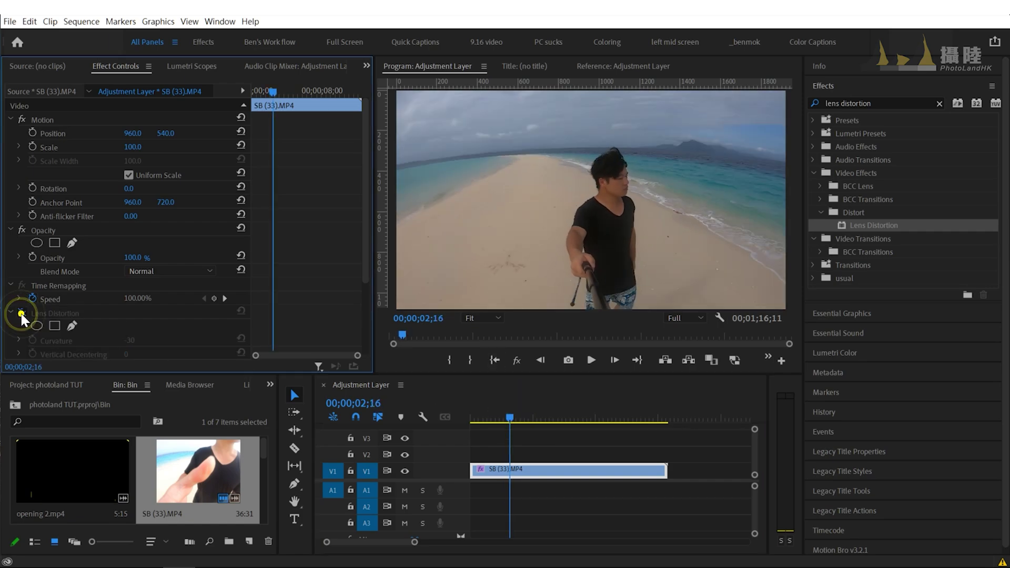
click(21, 313)
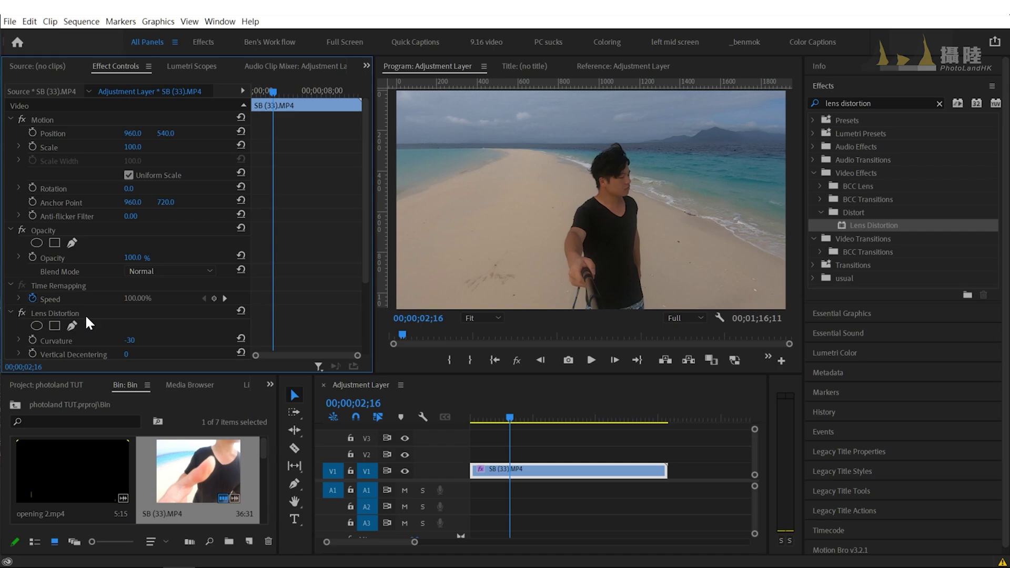
scroll(258, 303, down, 2)
scroll(216, 295, down, 3)
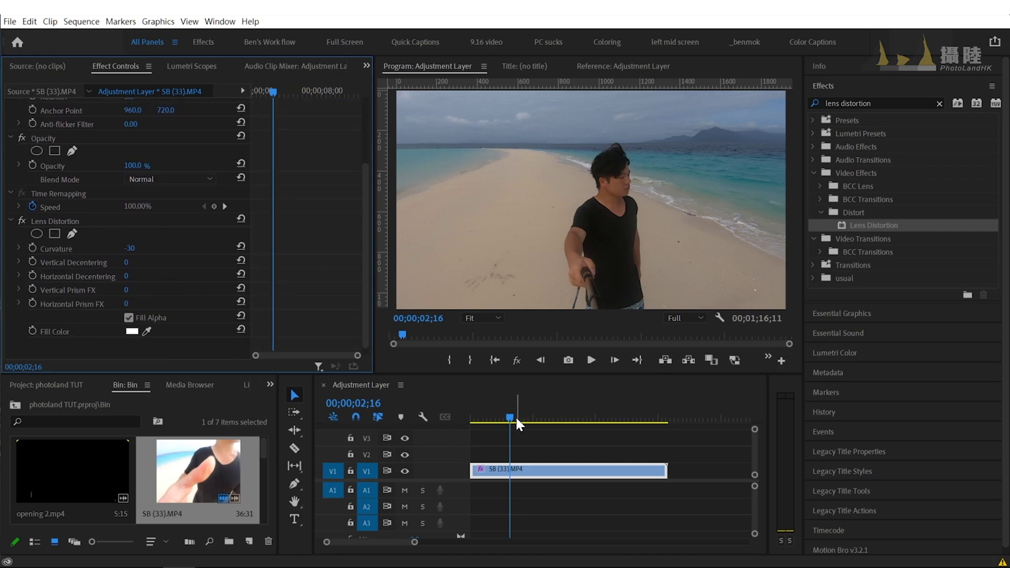
drag(506, 417, 503, 417)
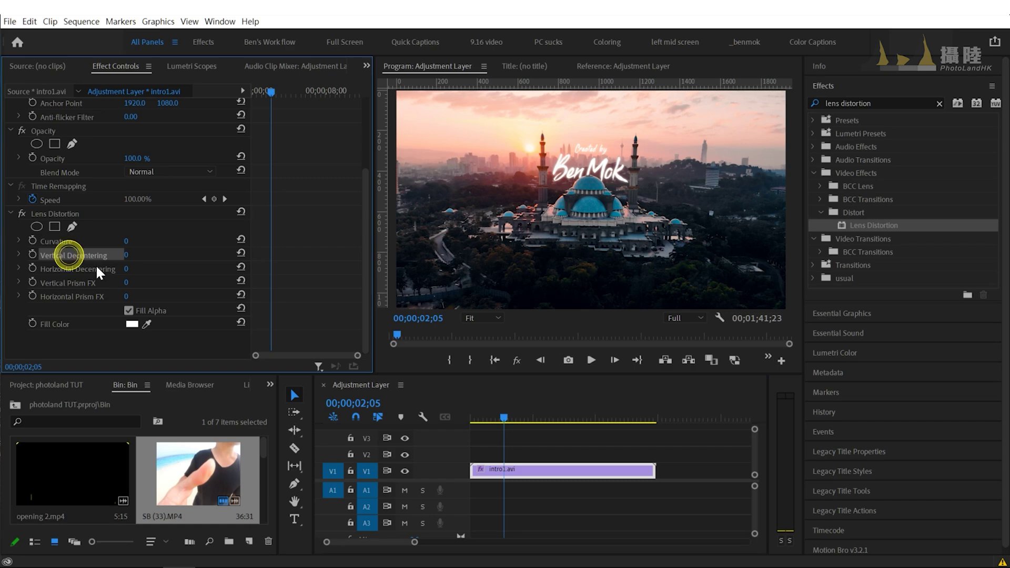
click(74, 269)
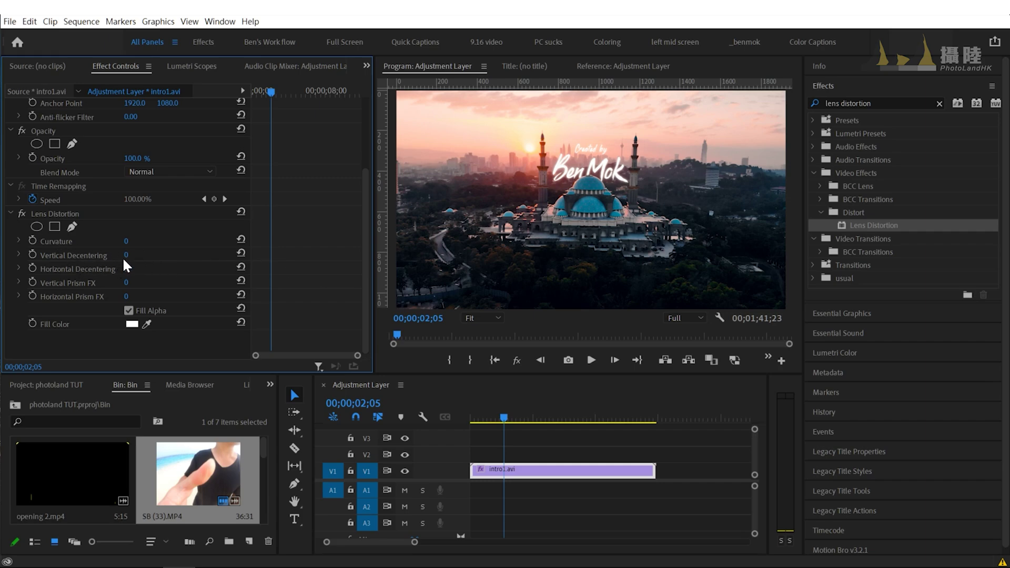
mouse_move(128, 255)
mouse_down()
mouse_move(179, 255)
mouse_move(89, 254)
mouse_up()
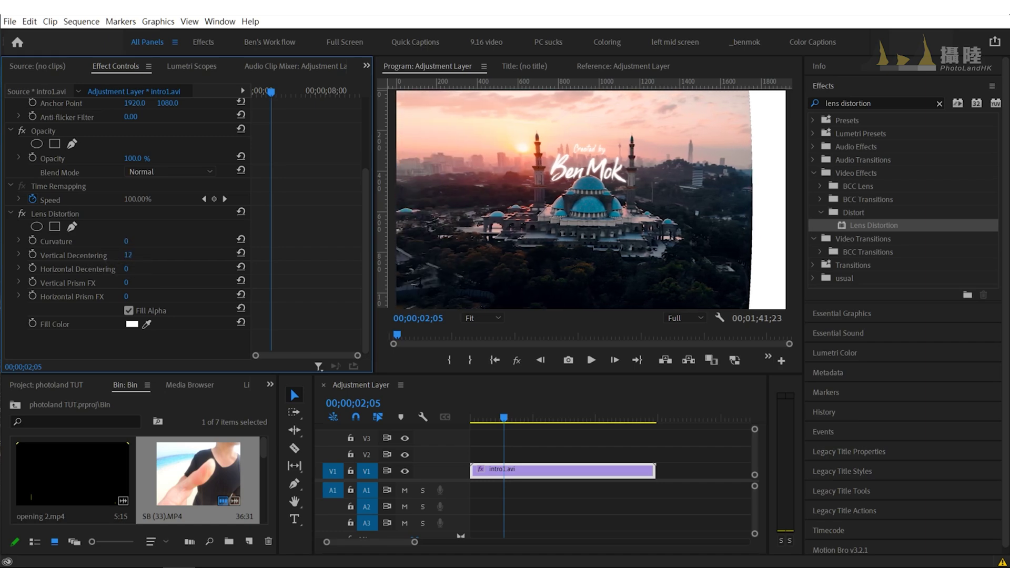
click(241, 253)
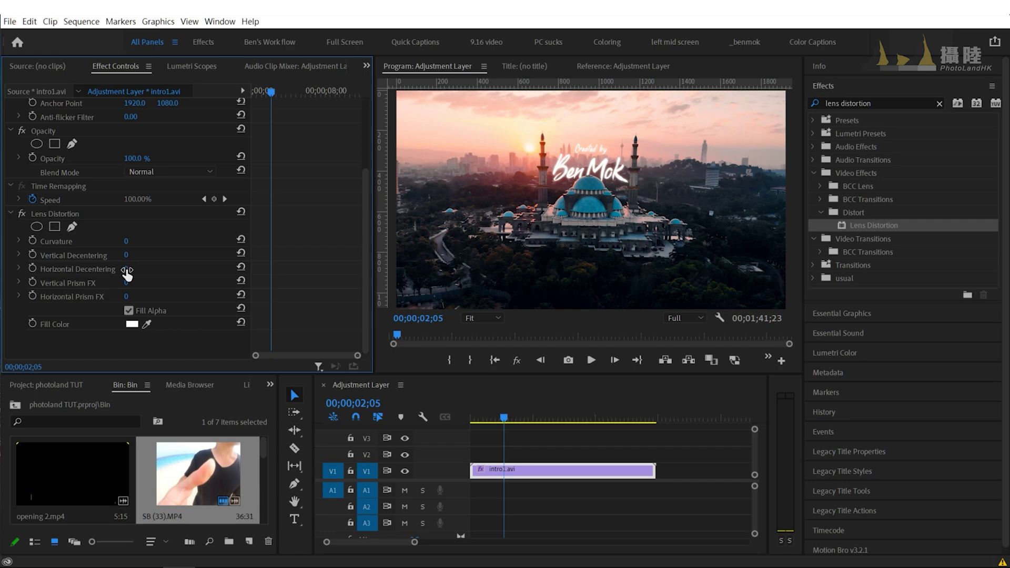
drag(129, 268, 178, 269)
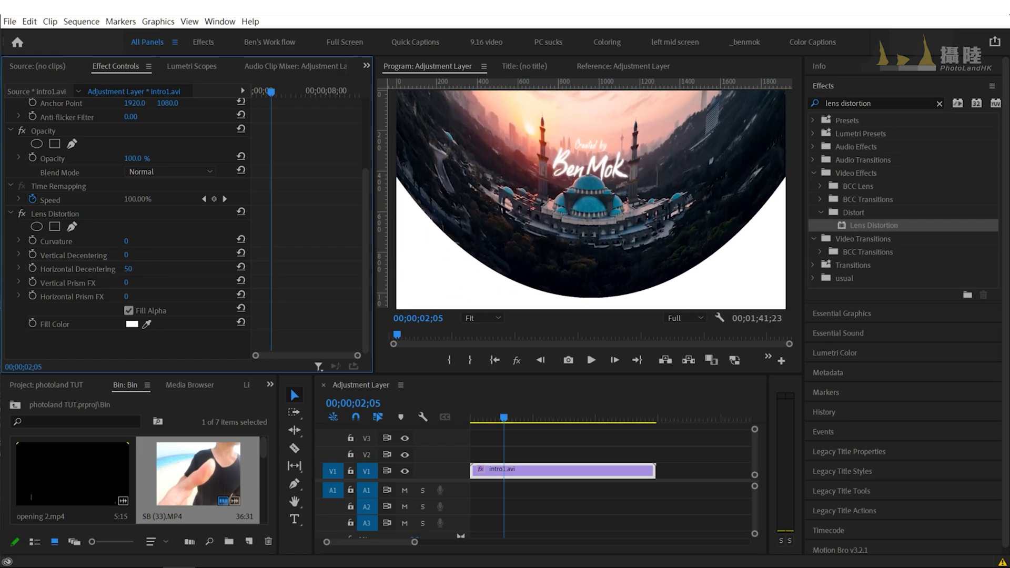
drag(129, 269, 43, 269)
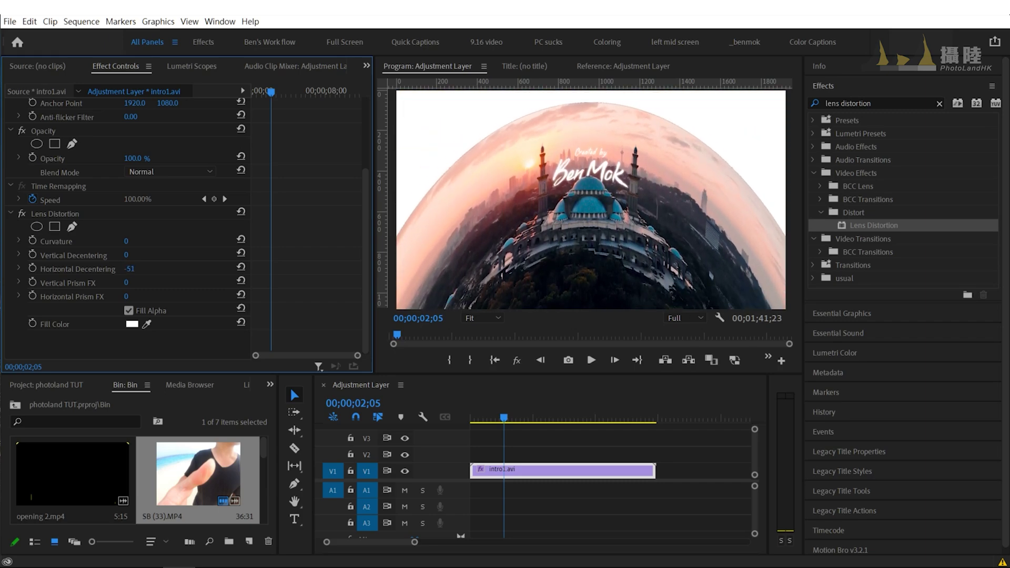
drag(128, 269, 213, 269)
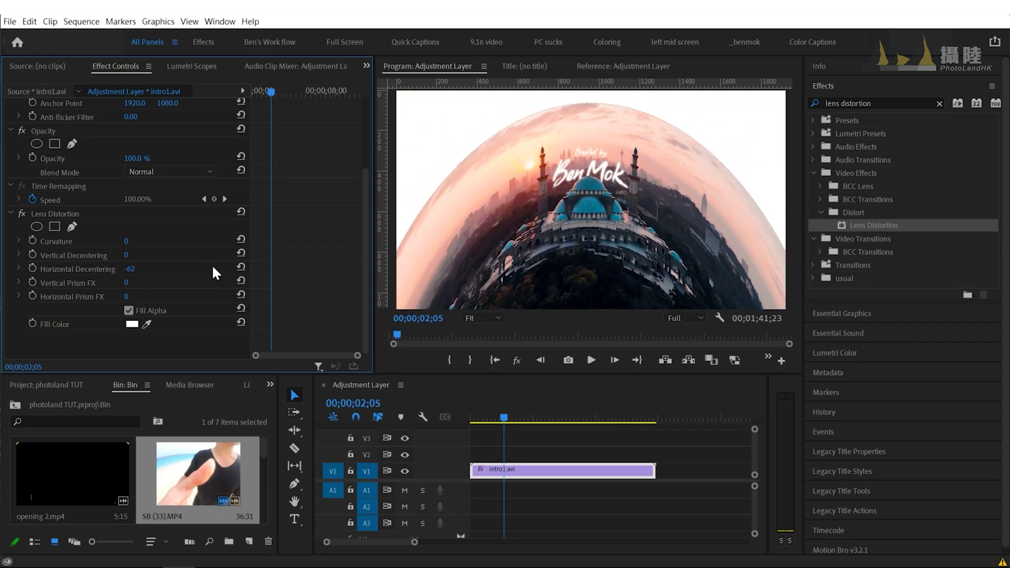
click(241, 267)
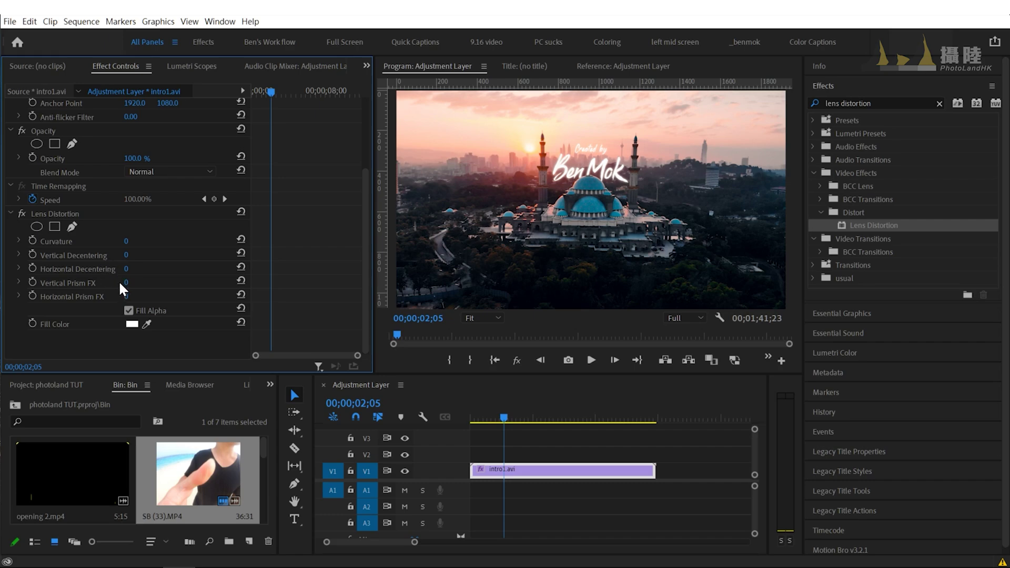
mouse_move(129, 283)
mouse_down()
mouse_move(171, 284)
mouse_move(127, 284)
mouse_move(125, 296)
mouse_up()
click(241, 281)
drag(127, 256, 179, 257)
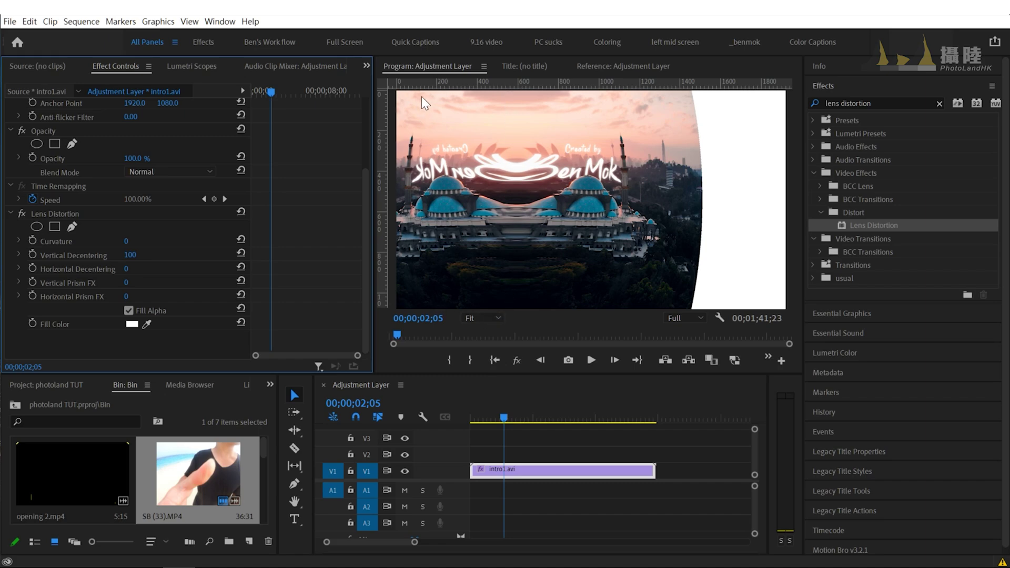
drag(131, 255, 136, 254)
drag(128, 254, 162, 252)
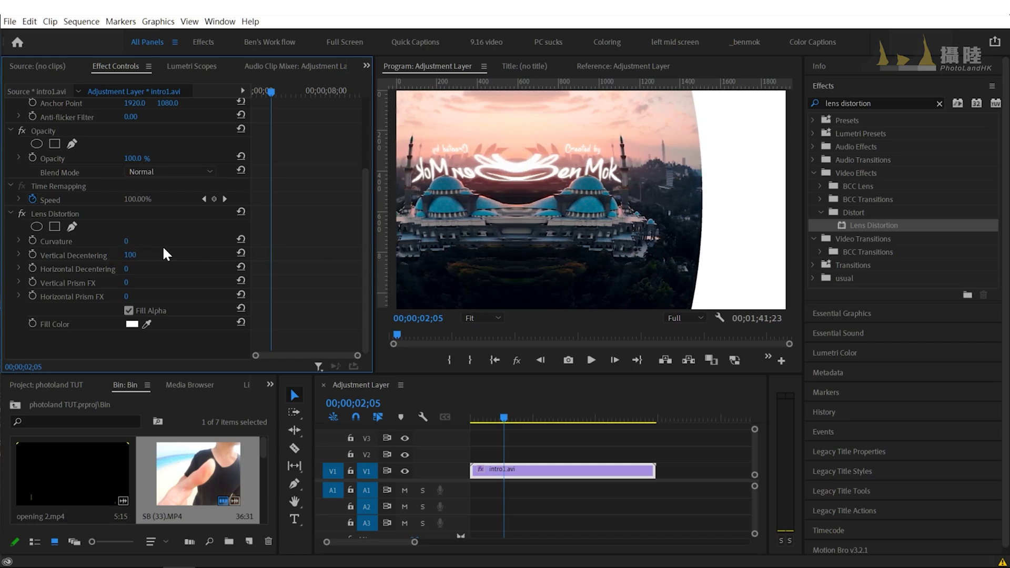
click(240, 253)
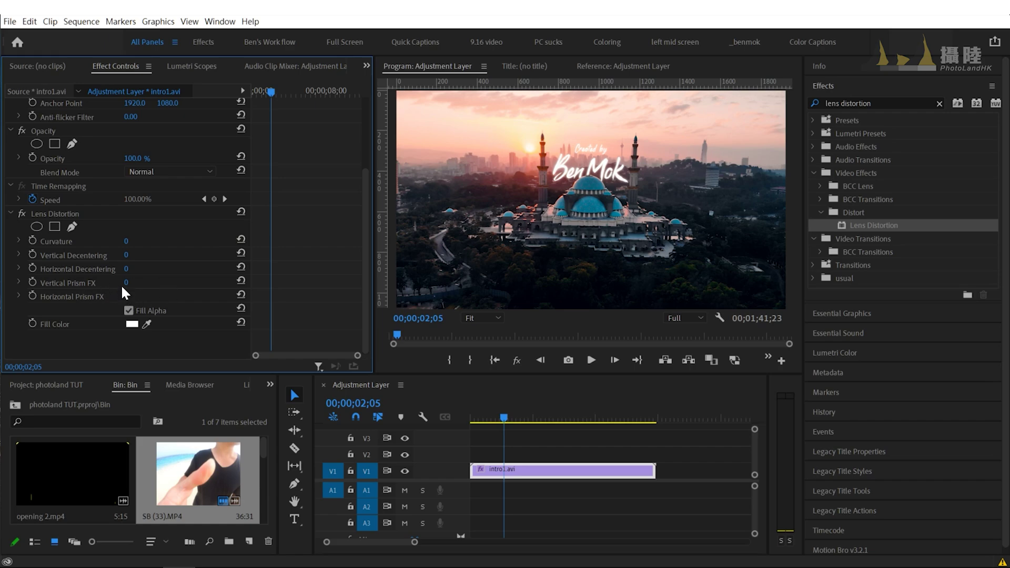
drag(127, 283, 164, 283)
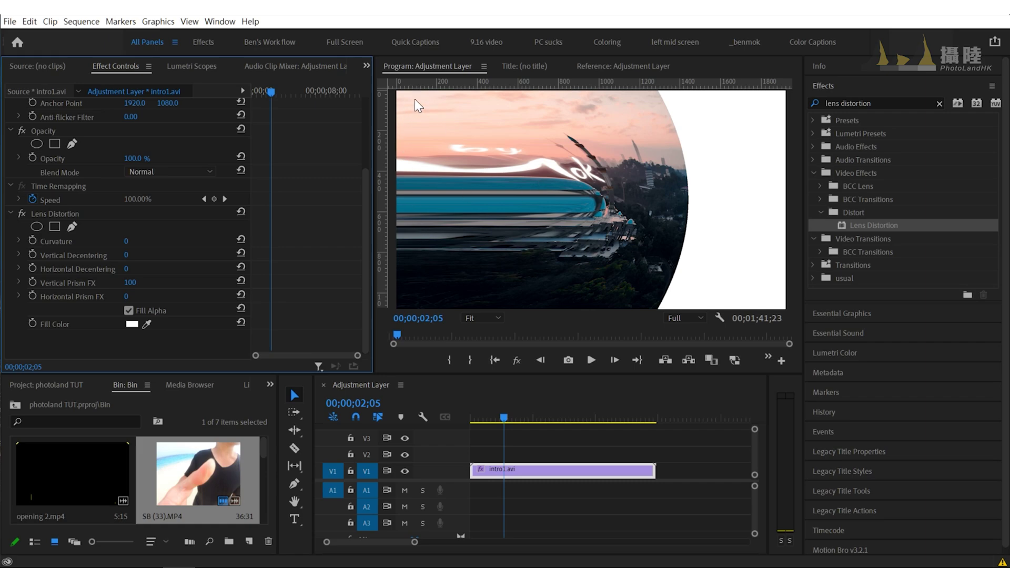
drag(132, 282, 100, 282)
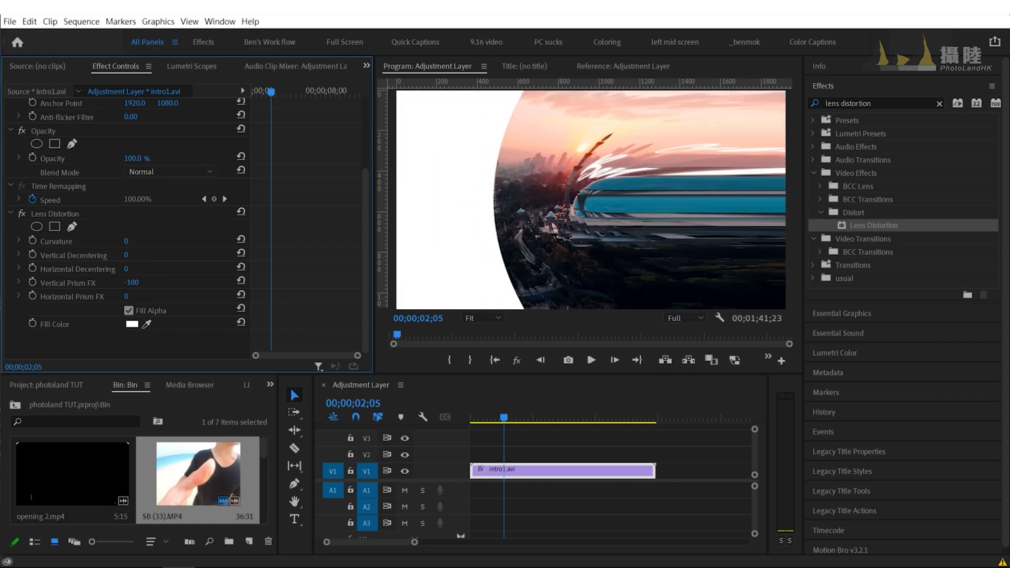
click(241, 281)
mouse_move(126, 296)
mouse_down()
mouse_move(152, 296)
mouse_move(100, 296)
mouse_up()
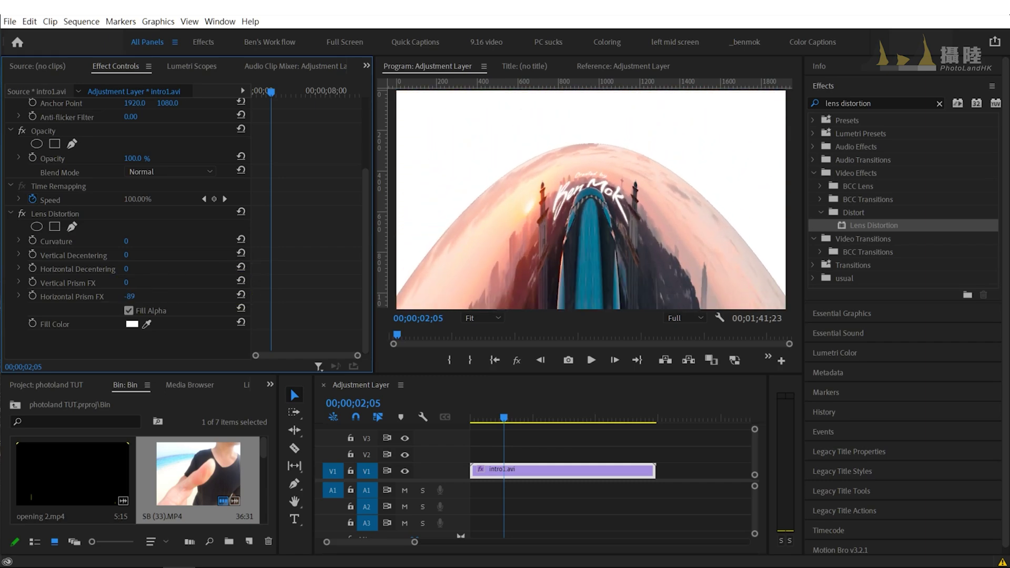
click(241, 297)
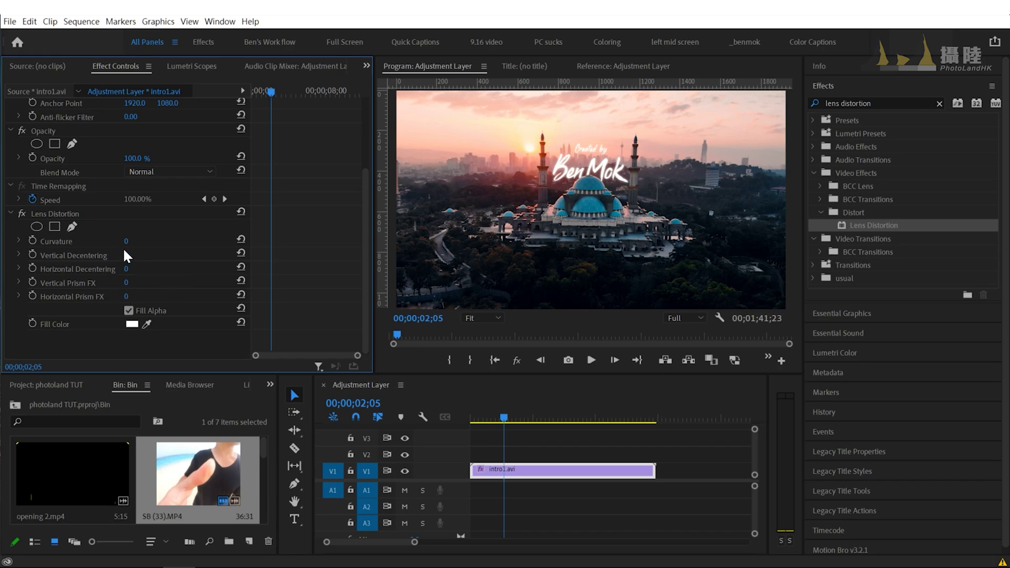
Step: Raise the intro clip's Curvature to 100 and set its edge Fill Color to black
drag(131, 245, 415, 195)
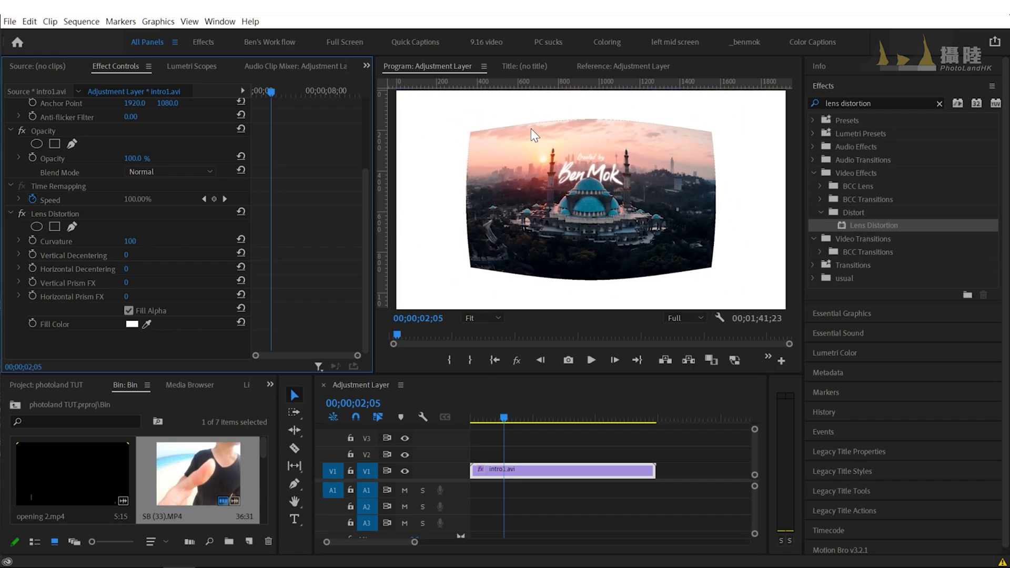
click(85, 337)
click(131, 324)
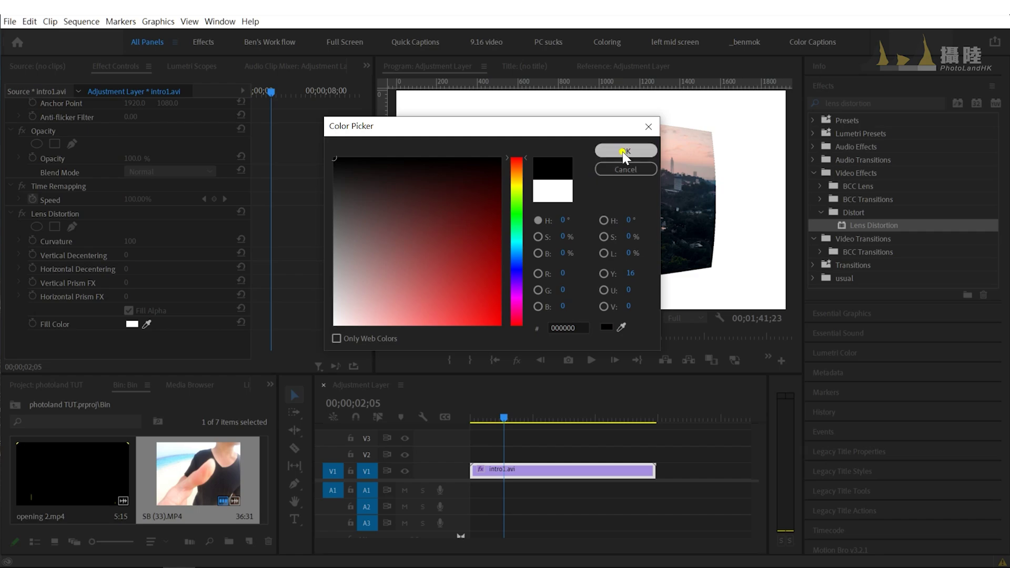
click(624, 151)
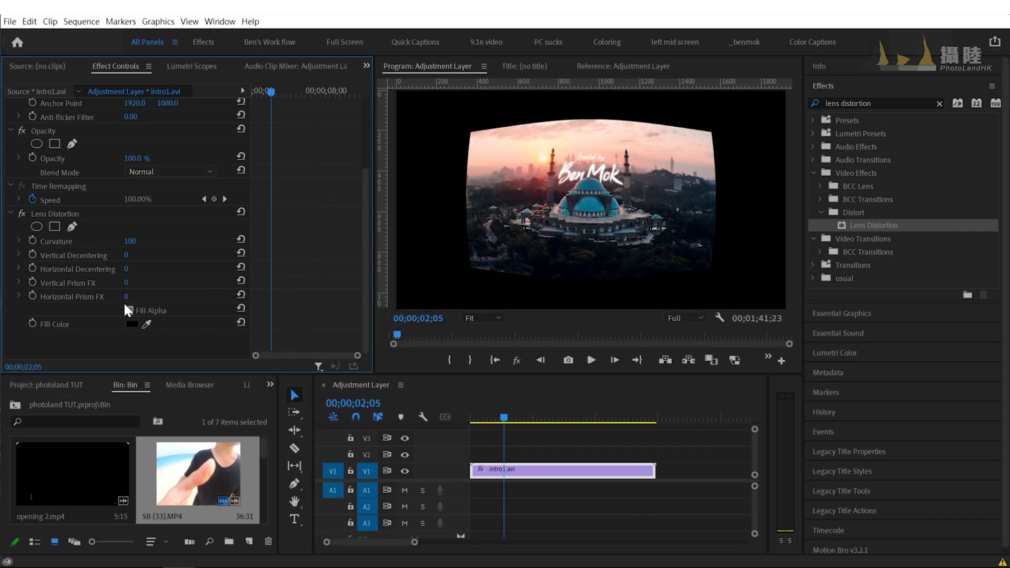
Step: Try red and a dark fill colour, then settle on white for the Fill Color
click(134, 323)
click(431, 273)
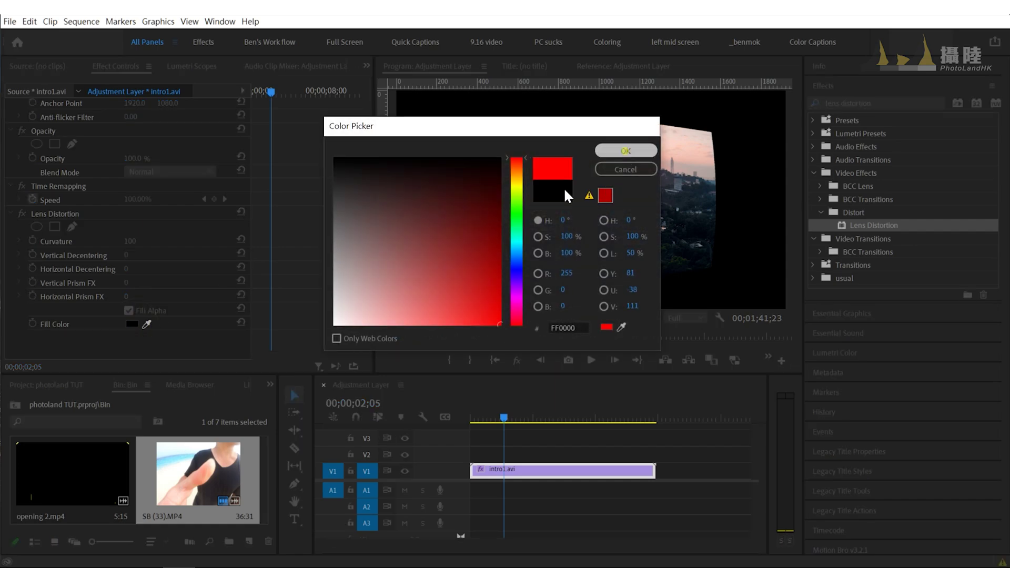
click(625, 151)
click(131, 323)
click(442, 206)
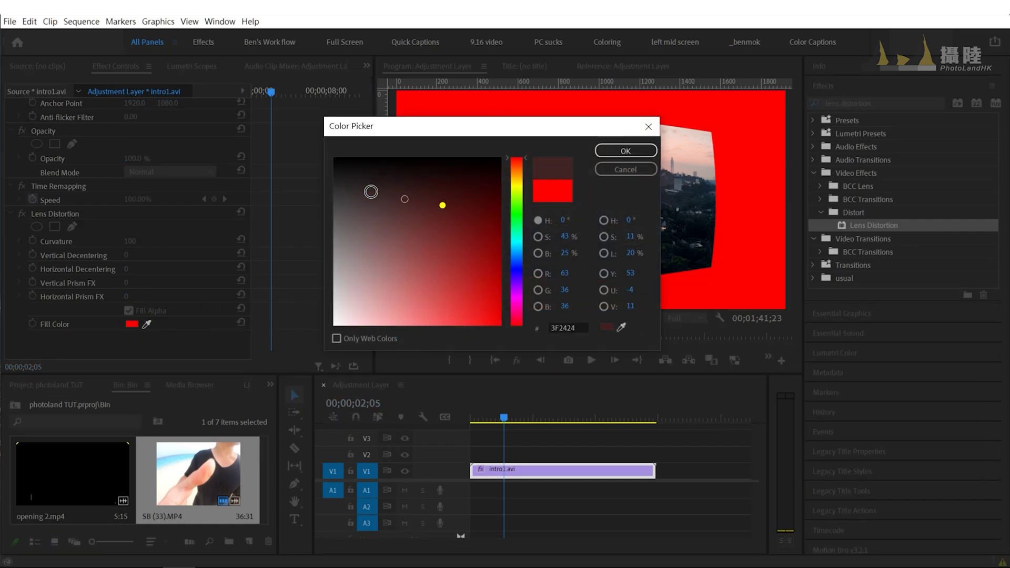
click(610, 152)
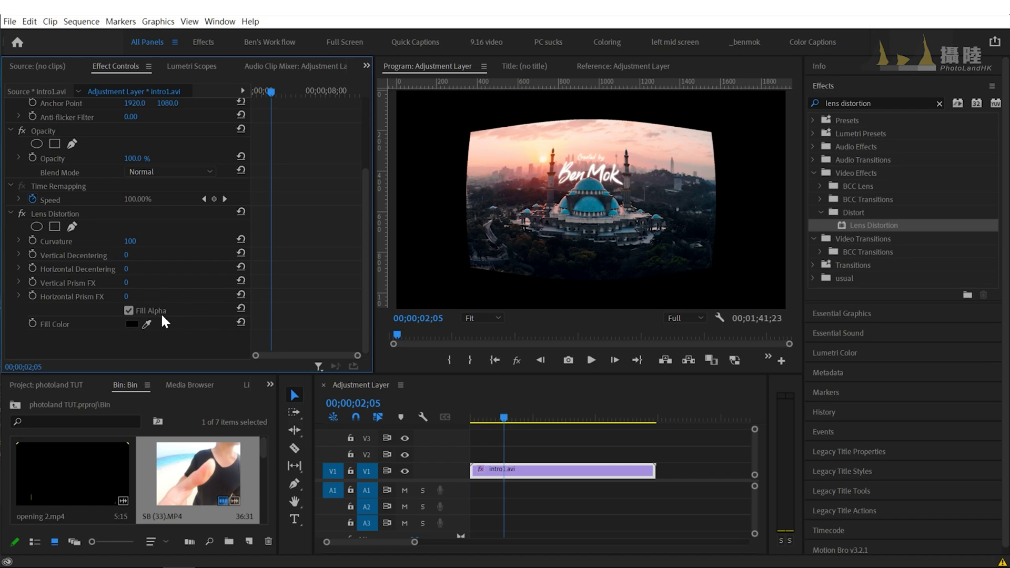
drag(146, 324, 131, 296)
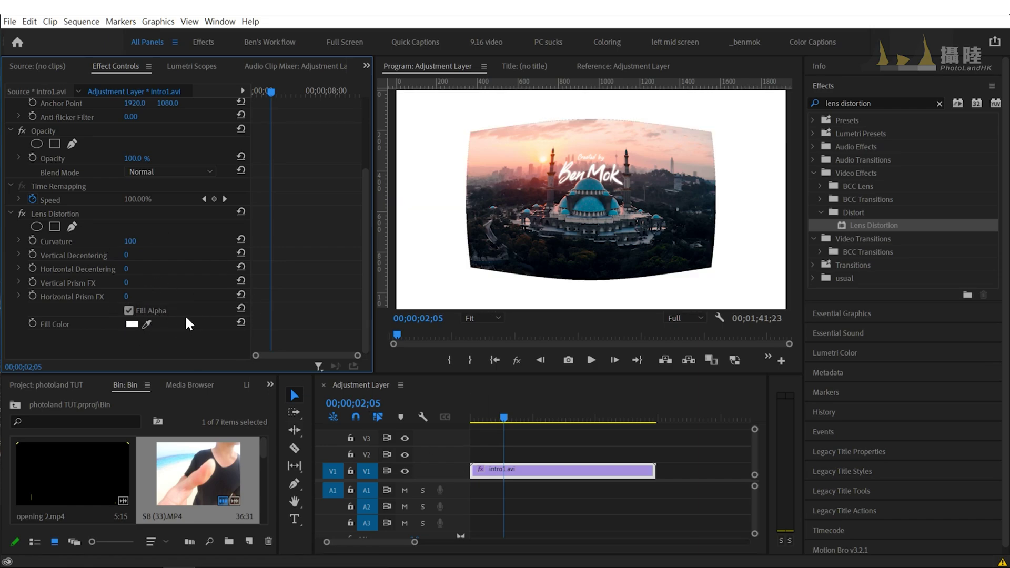
Step: Uncheck Fill Alpha, move intro1.avi to V2, and place SB (33).MP4 on V1 beneath it
click(129, 311)
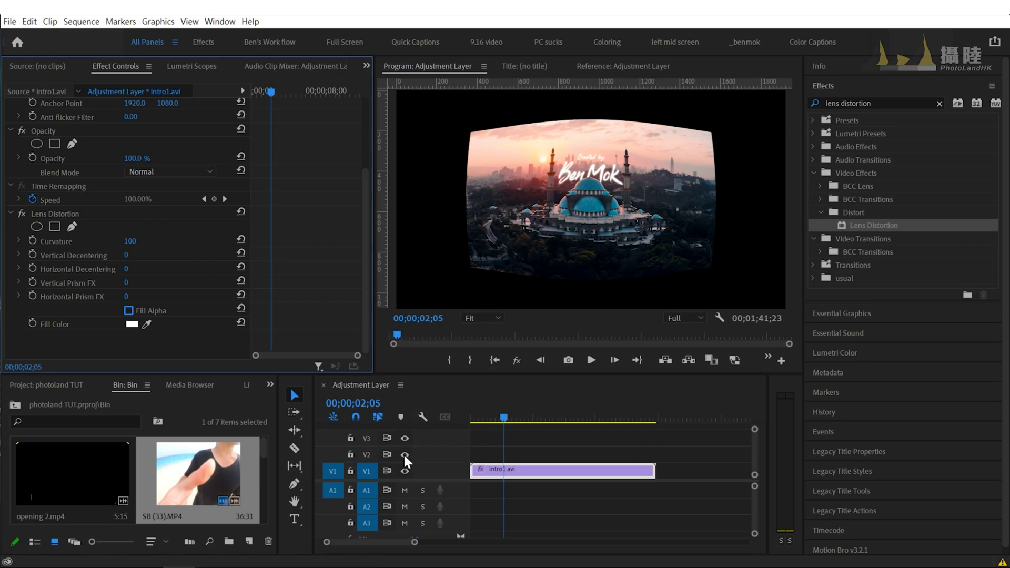
click(363, 456)
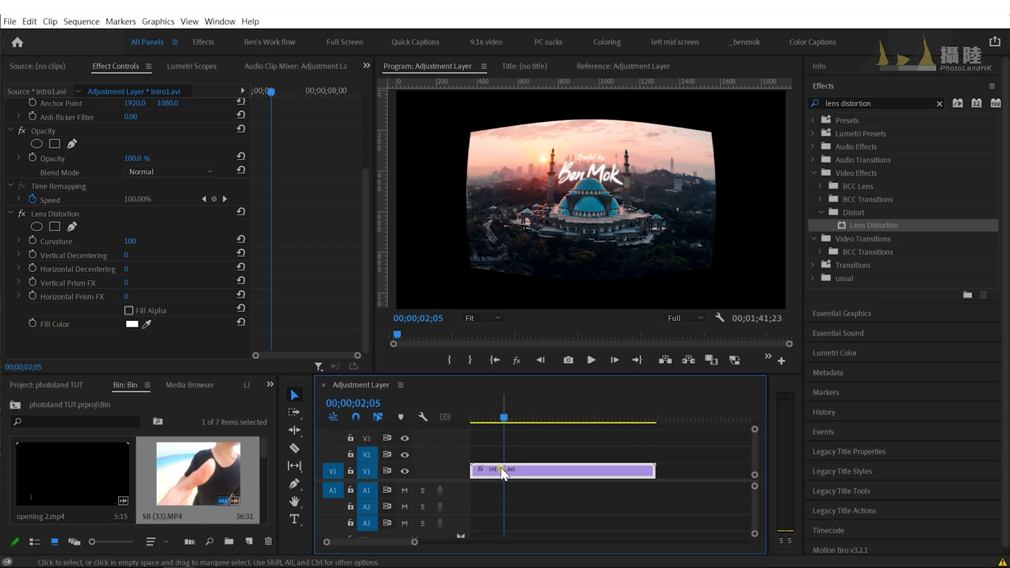
drag(501, 469, 500, 455)
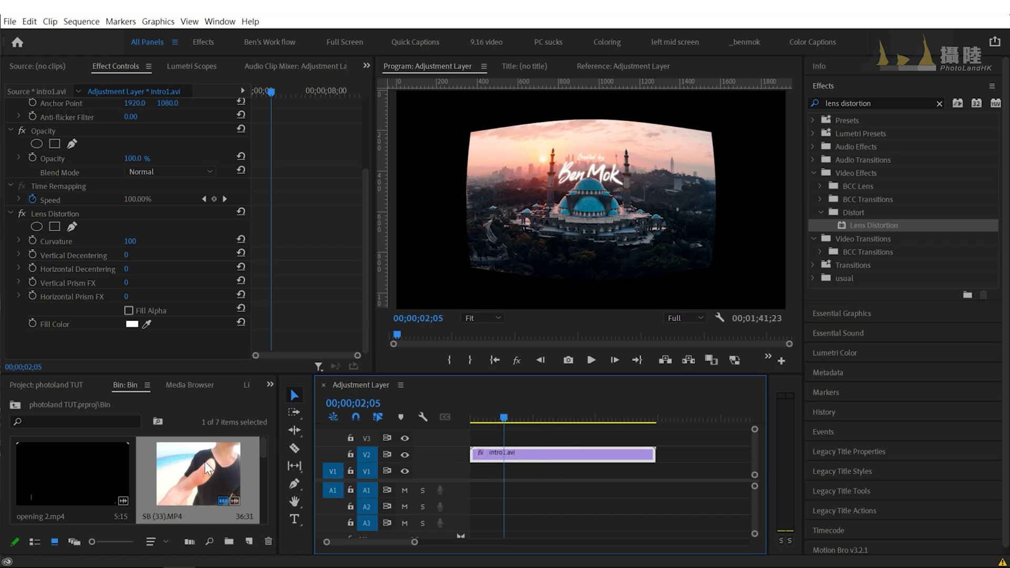
drag(204, 462, 514, 476)
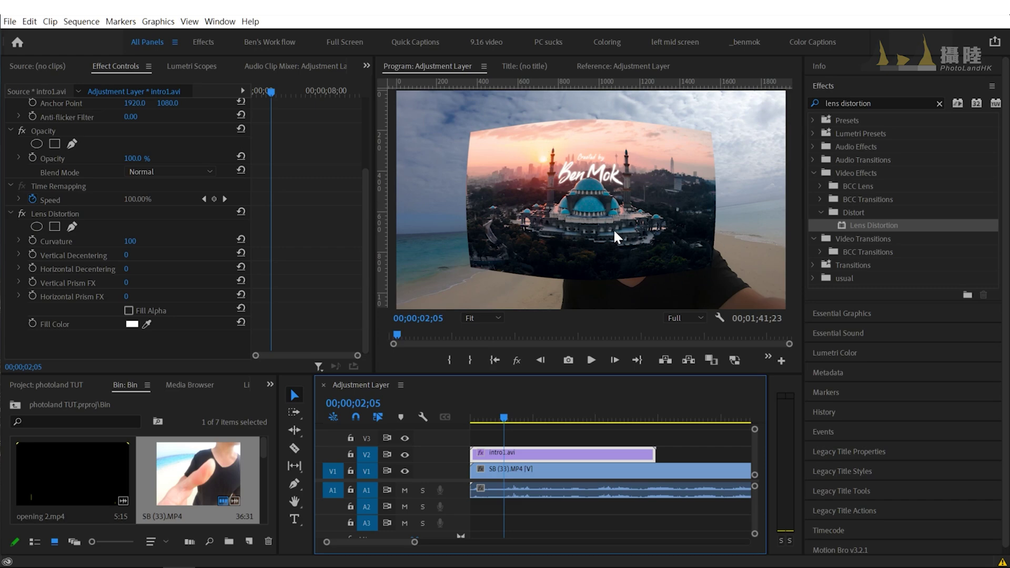
Step: Scrub around 04;00 while toggling Fill Alpha to compare the beach footage behind the warp
mouse_move(503, 418)
mouse_down()
mouse_move(491, 415)
mouse_move(558, 393)
mouse_up()
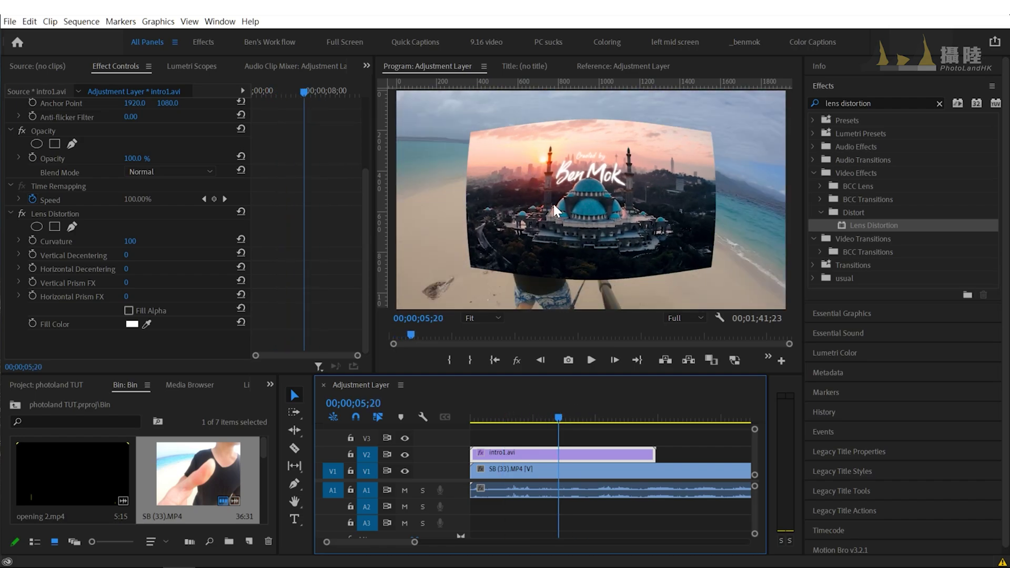
click(128, 311)
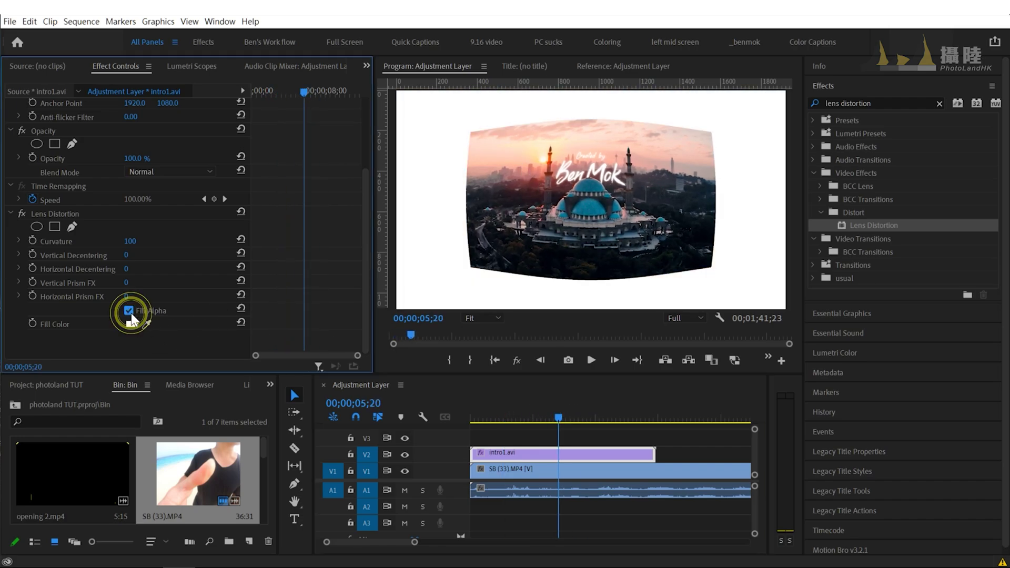
drag(560, 420, 532, 419)
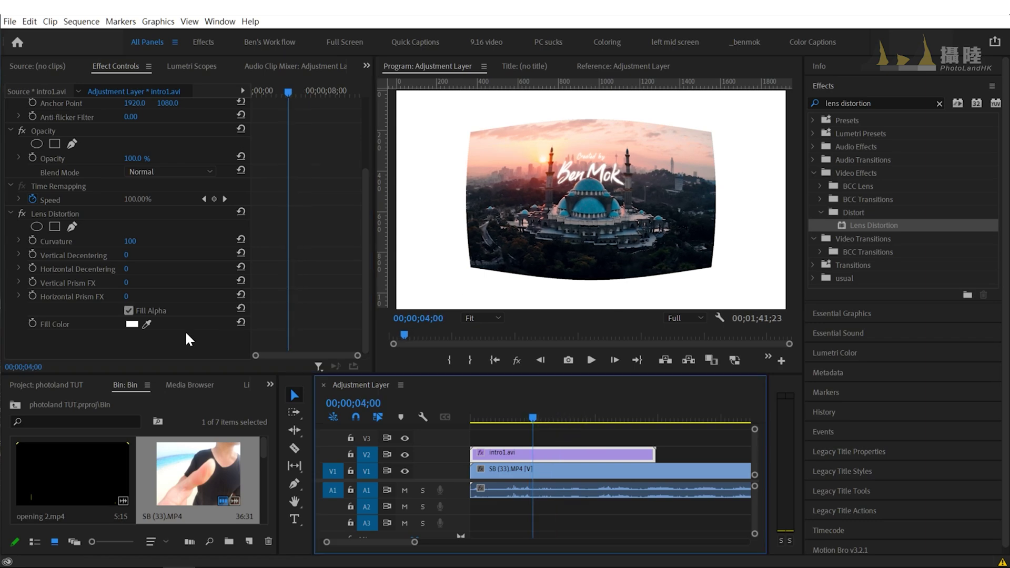
click(128, 311)
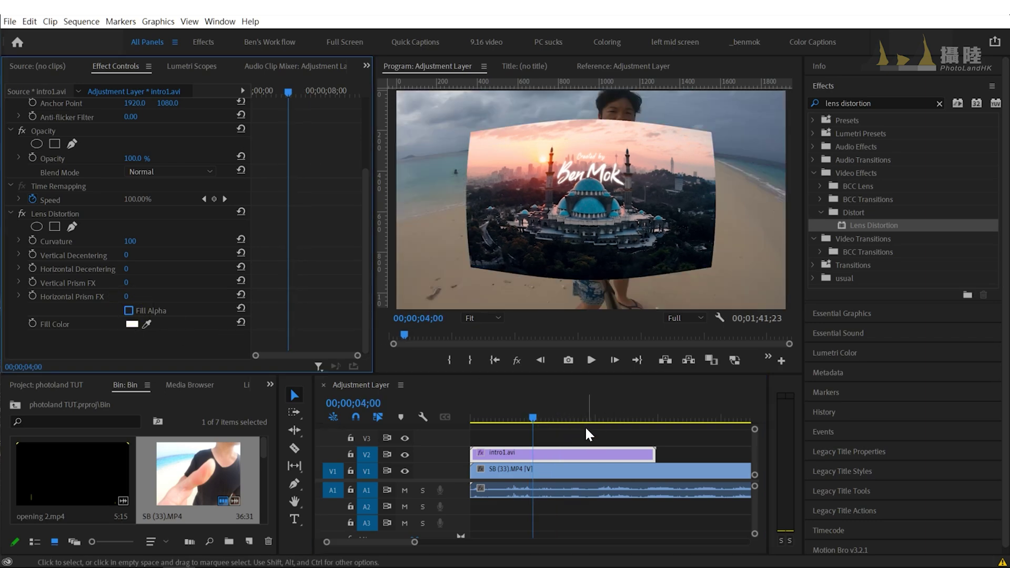
mouse_move(532, 413)
mouse_down()
mouse_move(544, 414)
mouse_move(526, 414)
mouse_up()
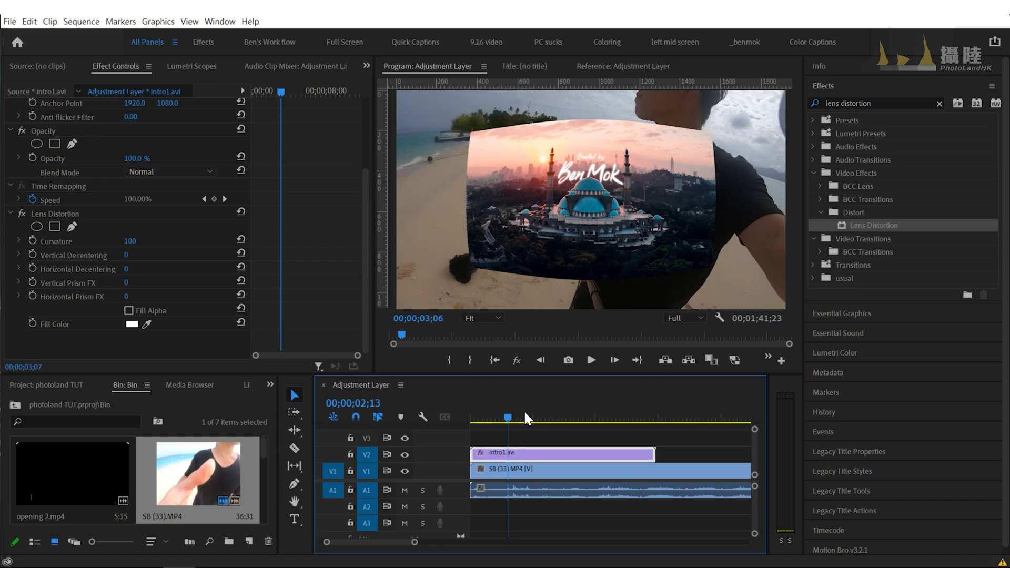
click(128, 311)
Step: Turn Fill Alpha off, raise Curvature to 100, and scale the intro clip to 140
click(129, 311)
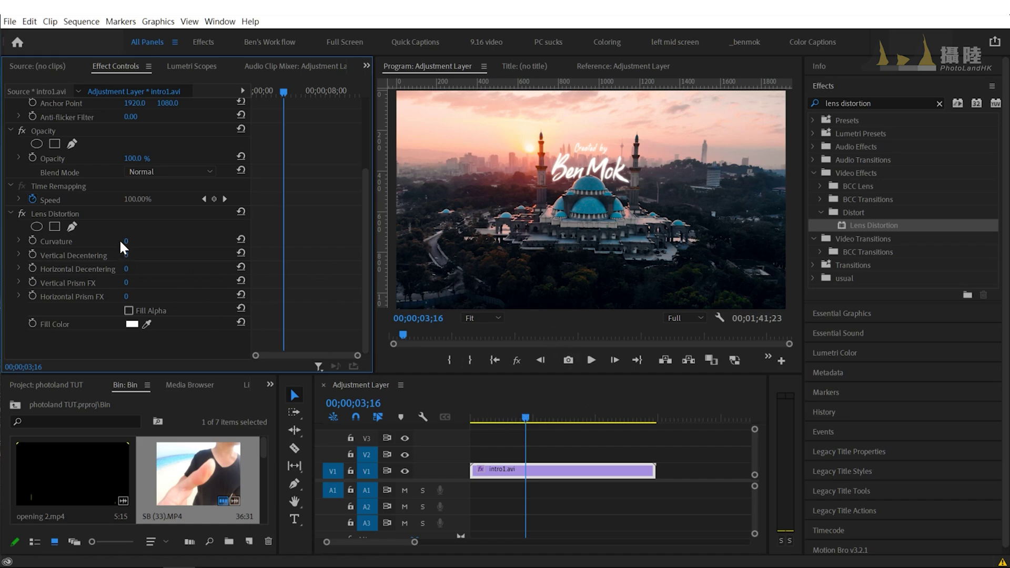
drag(126, 241, 179, 241)
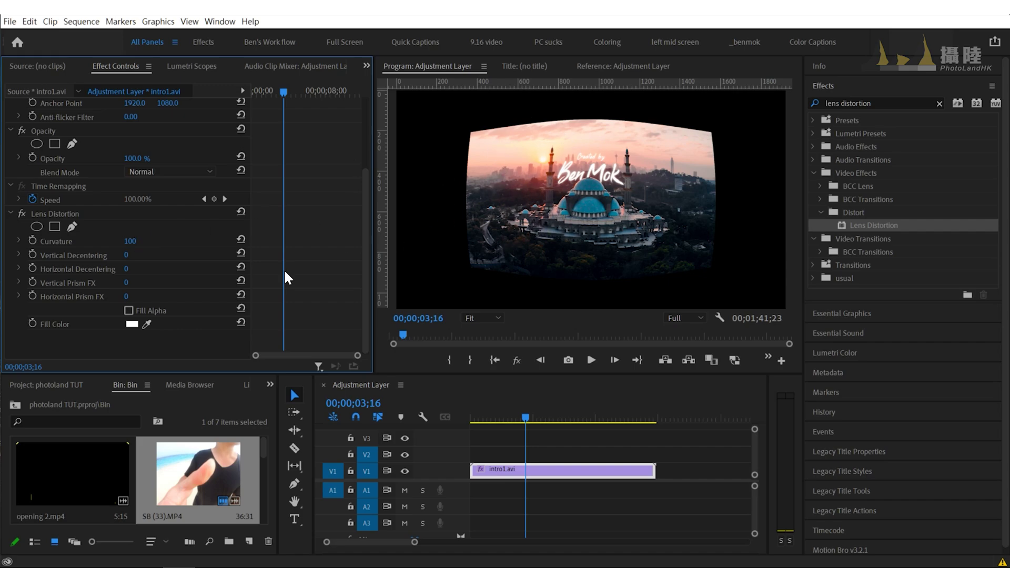
scroll(270, 269, up, 4)
drag(133, 147, 152, 147)
mouse_move(526, 417)
mouse_down()
mouse_move(610, 418)
mouse_move(581, 415)
mouse_up()
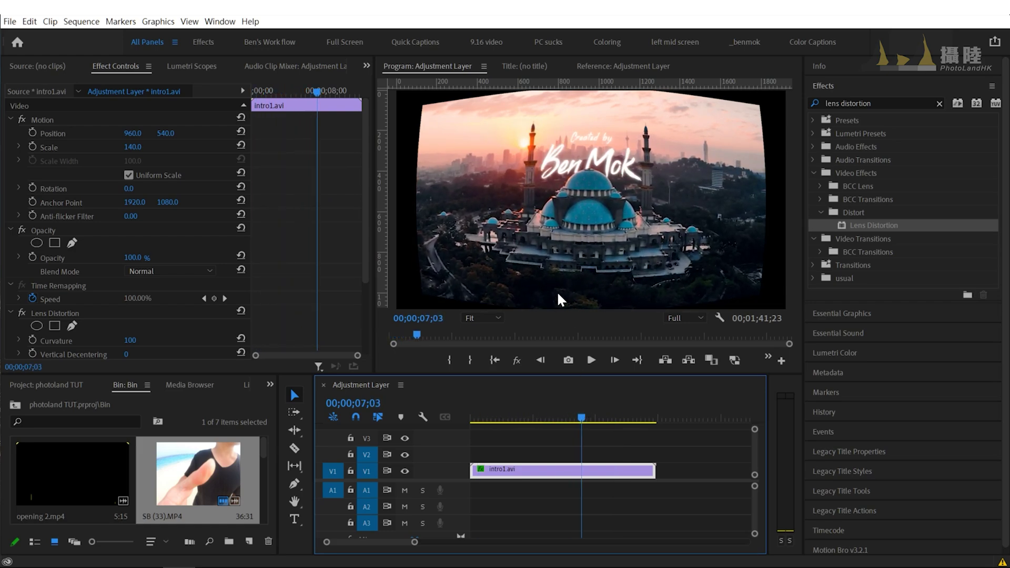
Step: Reset Scale to 100, check Fill Alpha, and set the distortion Fill Color to black
click(241, 146)
scroll(210, 237, down, 3)
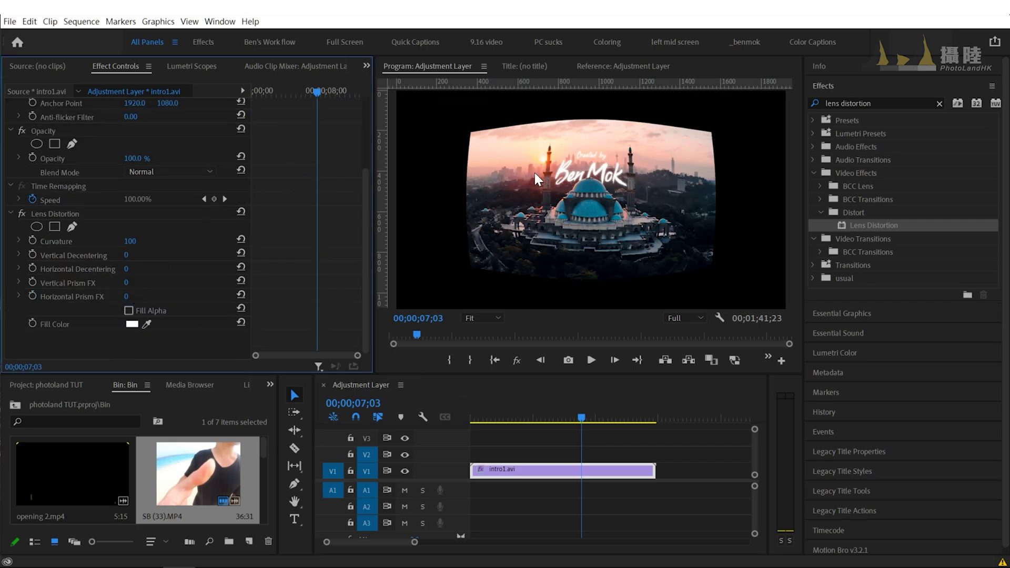
click(131, 241)
click(133, 310)
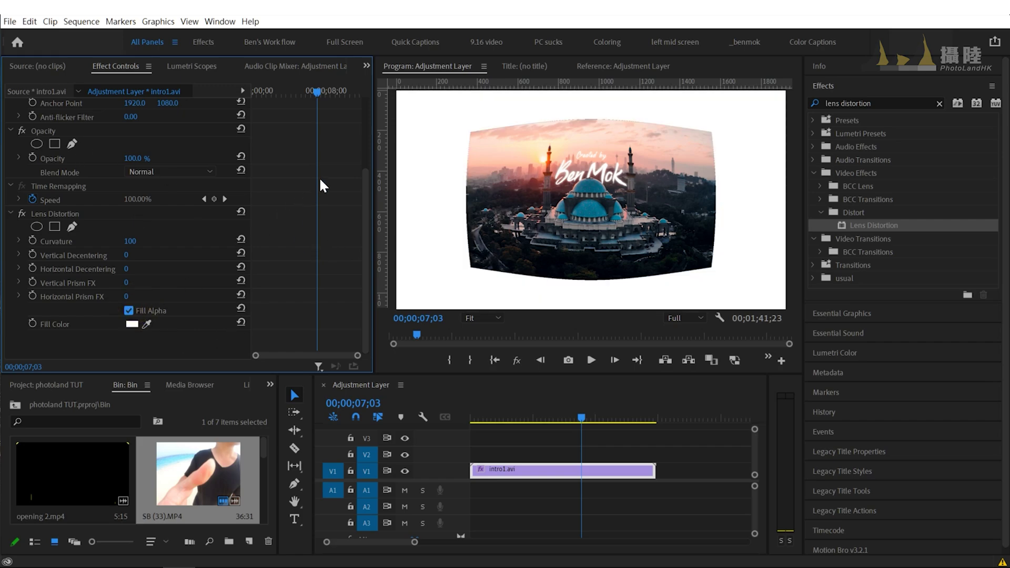
click(133, 324)
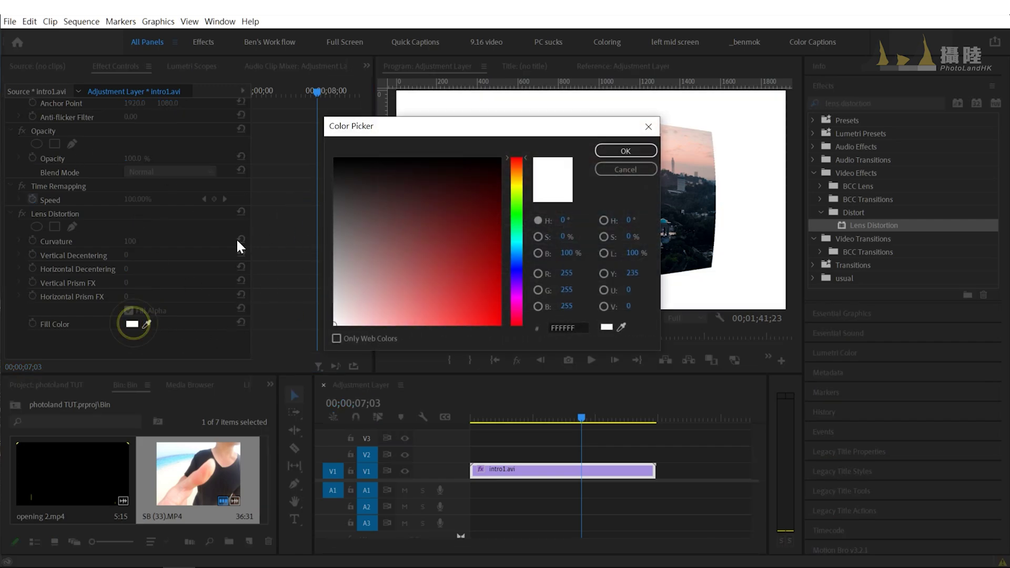
click(361, 208)
click(616, 151)
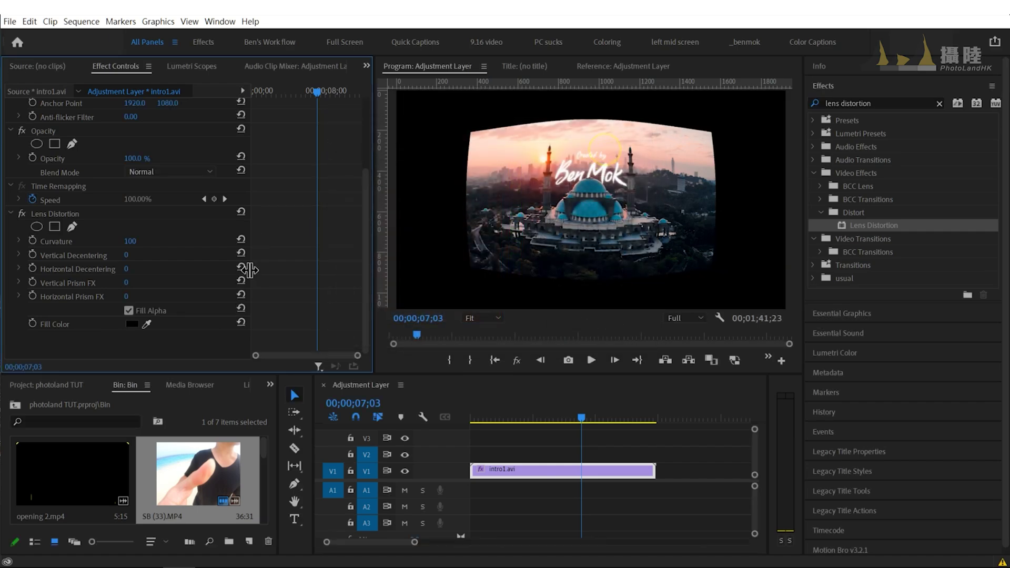
Step: Scale the warped intro clip to 171 and preview frames from 03;16 to 09;11
scroll(305, 261, up, 3)
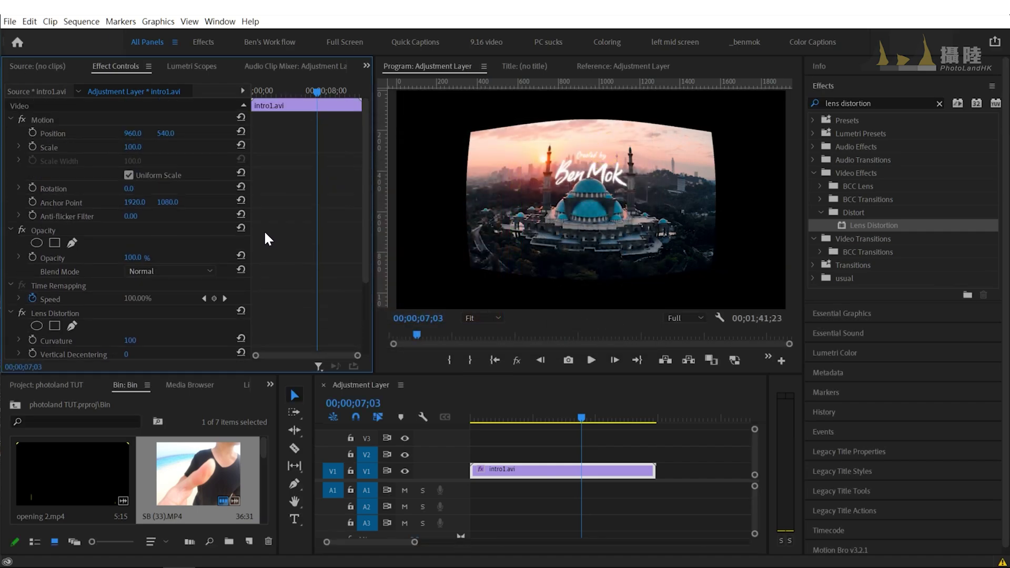
drag(133, 147, 170, 147)
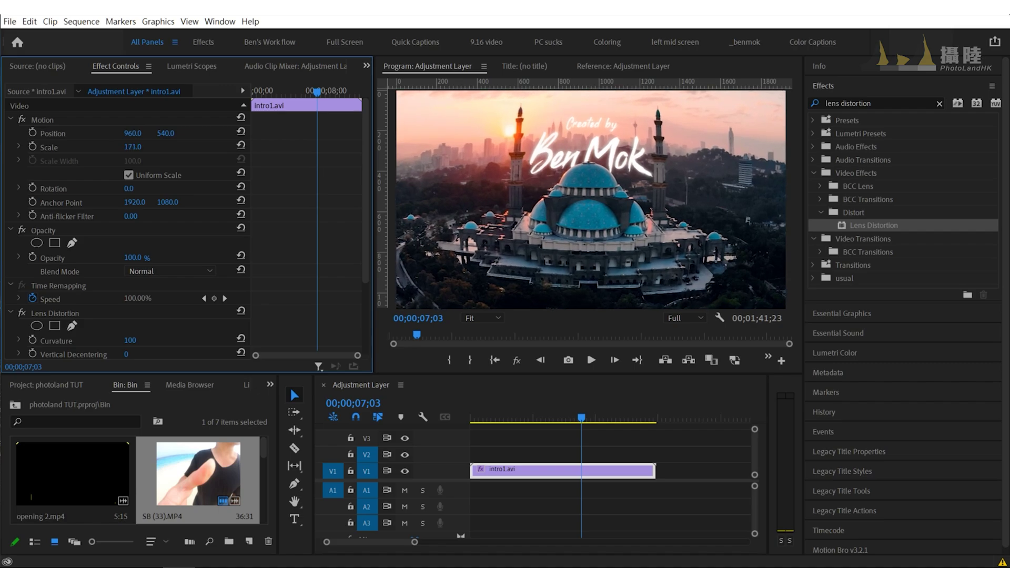
click(617, 418)
drag(557, 410, 527, 410)
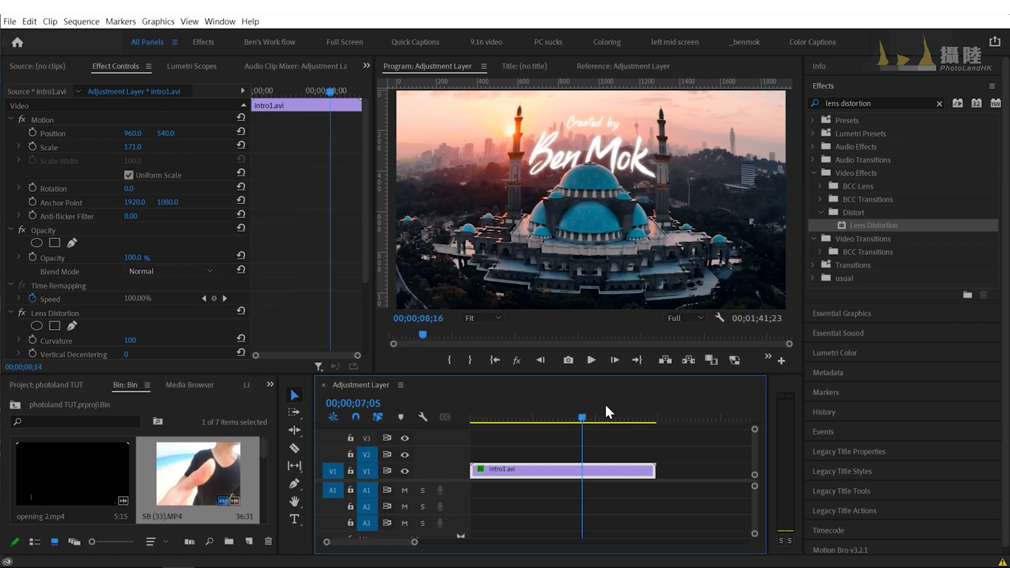
click(626, 413)
click(617, 413)
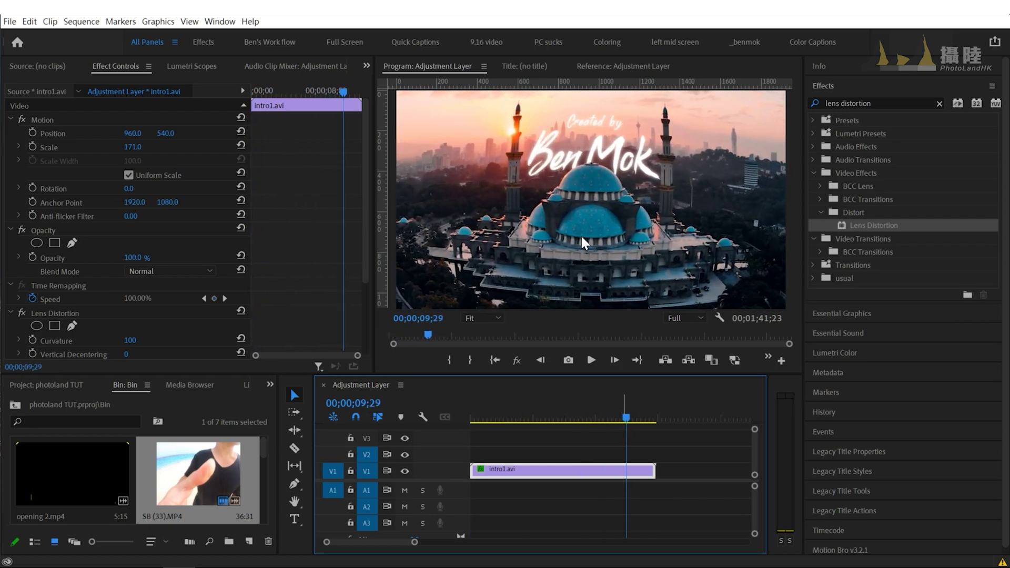
click(534, 413)
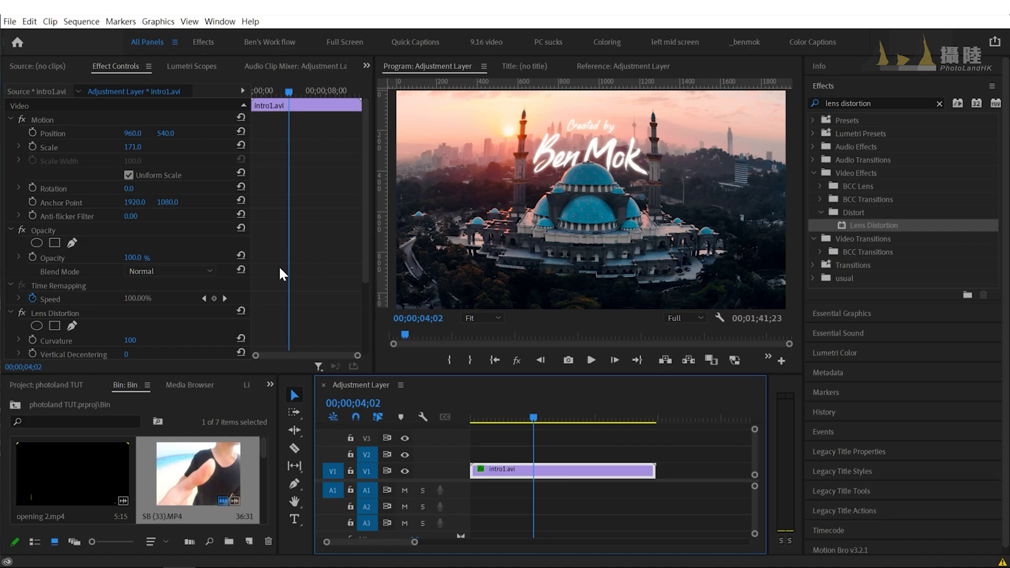
Step: Add a wide, tall ellipse mask to the intro clip's Opacity
click(37, 242)
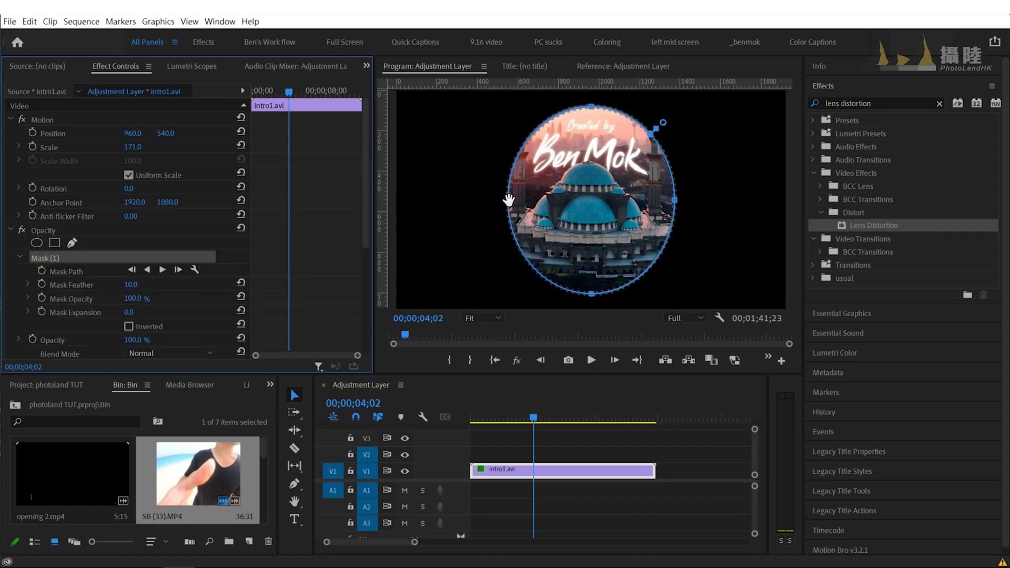
drag(507, 201, 435, 201)
drag(675, 200, 782, 206)
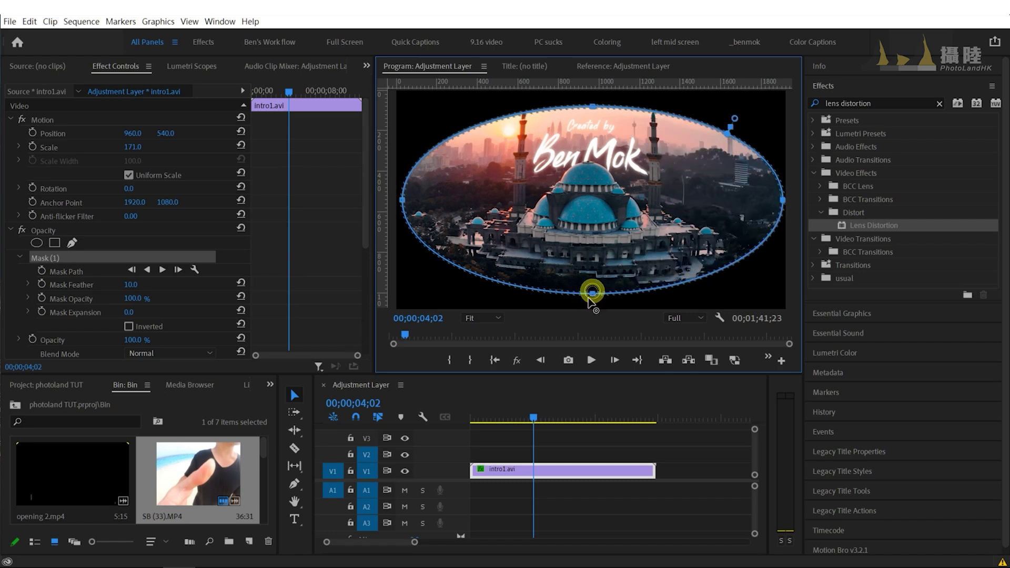
drag(593, 294, 593, 308)
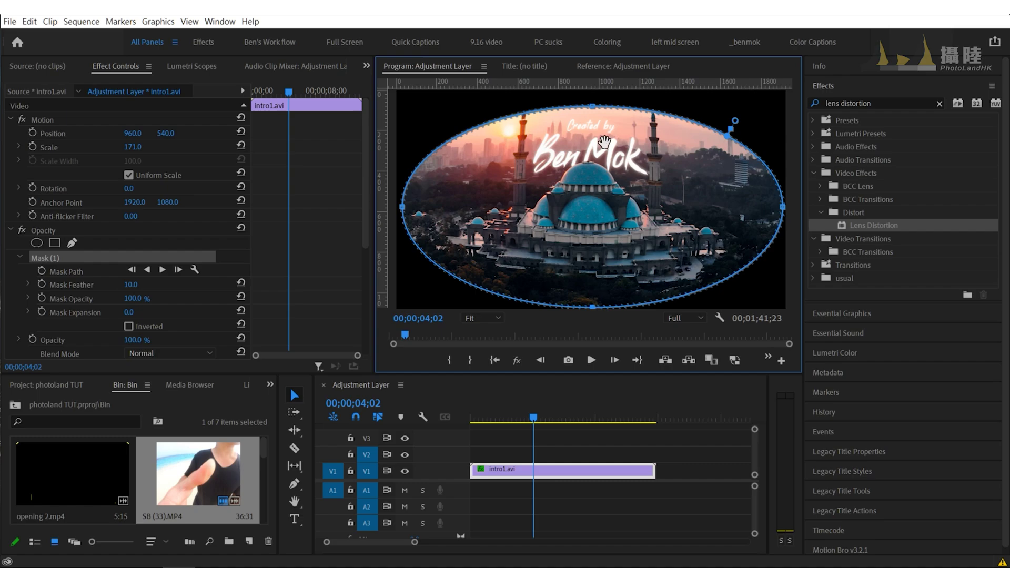
drag(593, 106, 593, 93)
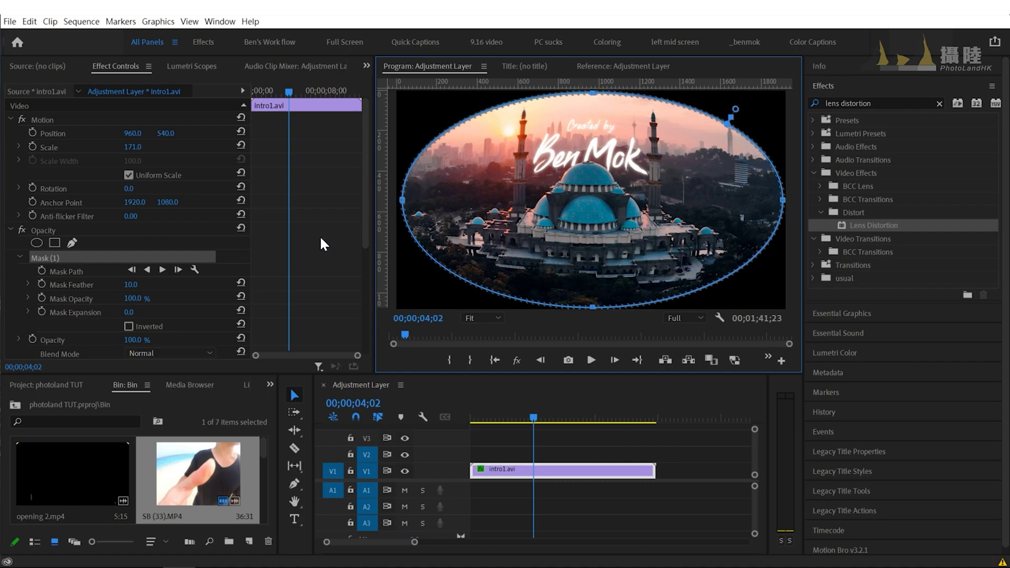
click(579, 457)
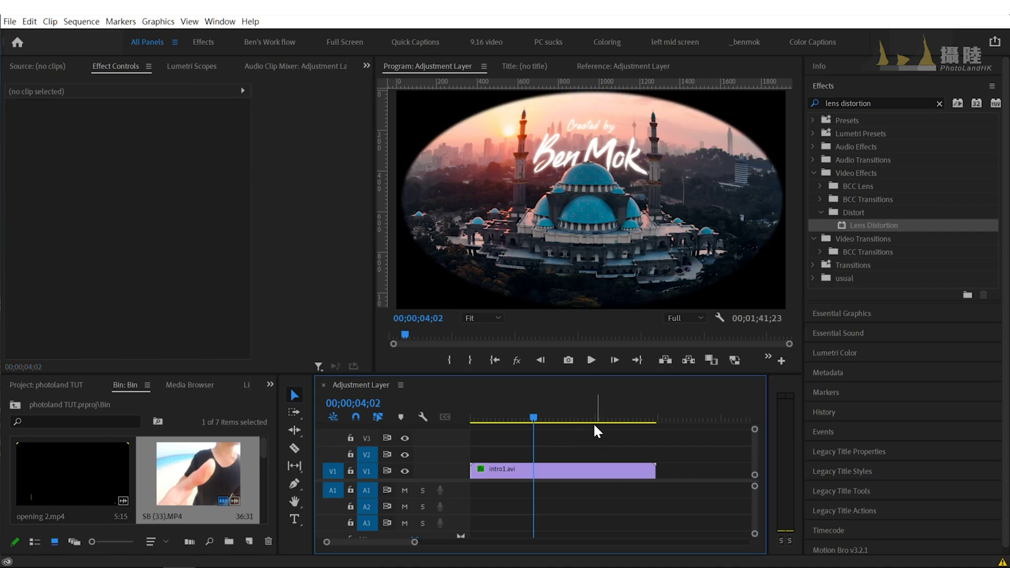
click(565, 470)
Step: Increase the oval mask's feather to soften its edge and preview the masked clip
scroll(281, 251, down, 1)
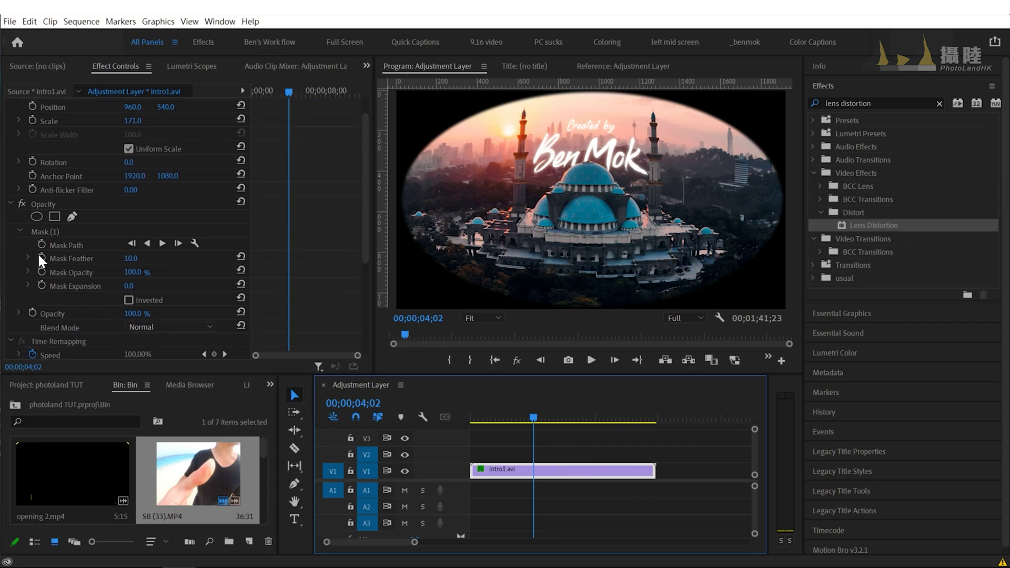
click(134, 258)
drag(134, 258, 221, 258)
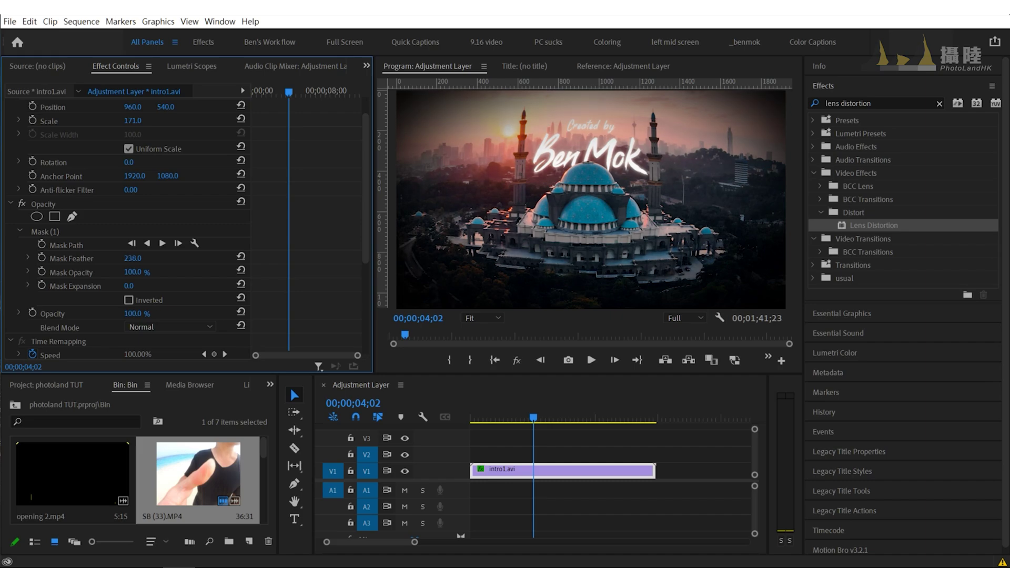
drag(133, 258, 158, 257)
mouse_move(538, 413)
mouse_down()
mouse_move(581, 413)
mouse_move(494, 412)
mouse_move(619, 411)
mouse_up()
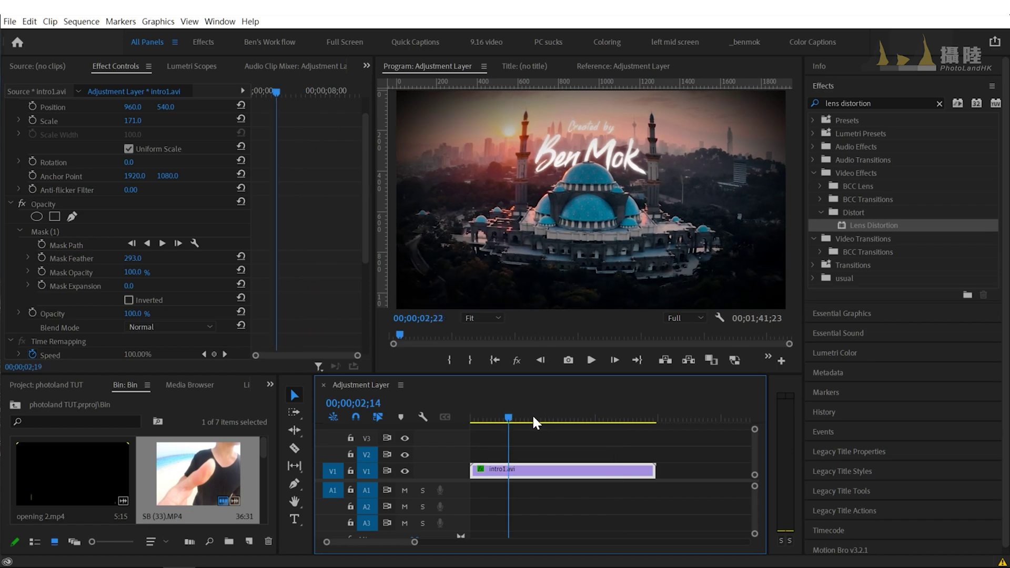
drag(618, 411, 559, 415)
drag(299, 341, 329, 341)
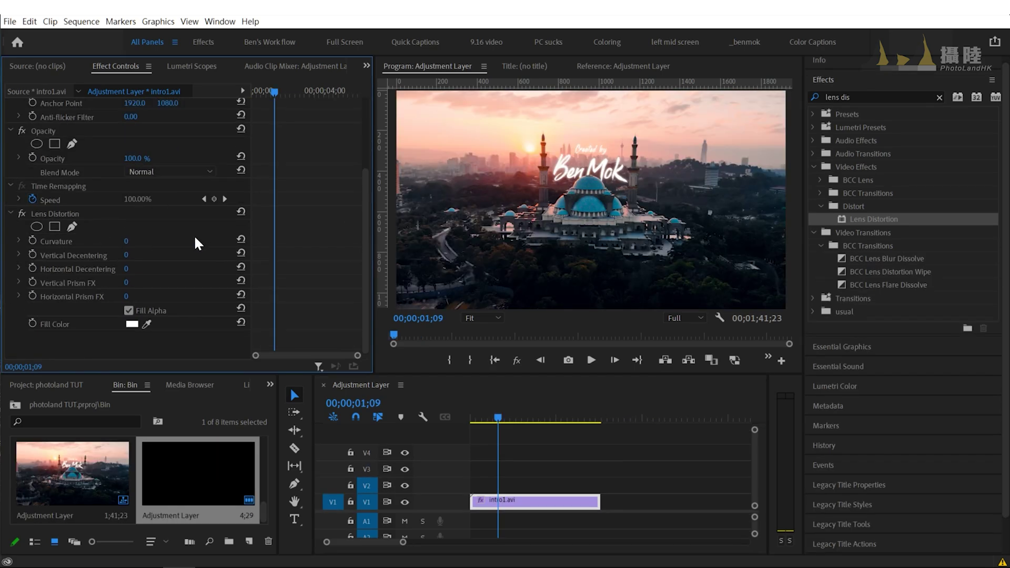
Step: Trial a strong negative Curvature warp on the intro clip
drag(126, 241, 97, 241)
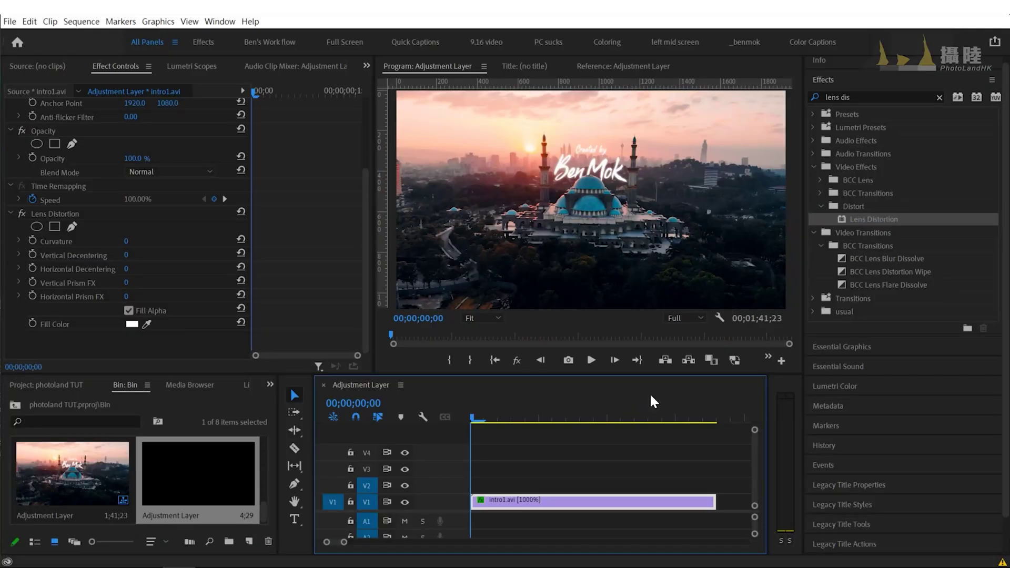
Step: Start Curvature animation on intro1.avi and move its first keyframe to the clip start
click(495, 410)
drag(475, 413, 566, 418)
click(32, 240)
key(ctrl+z)
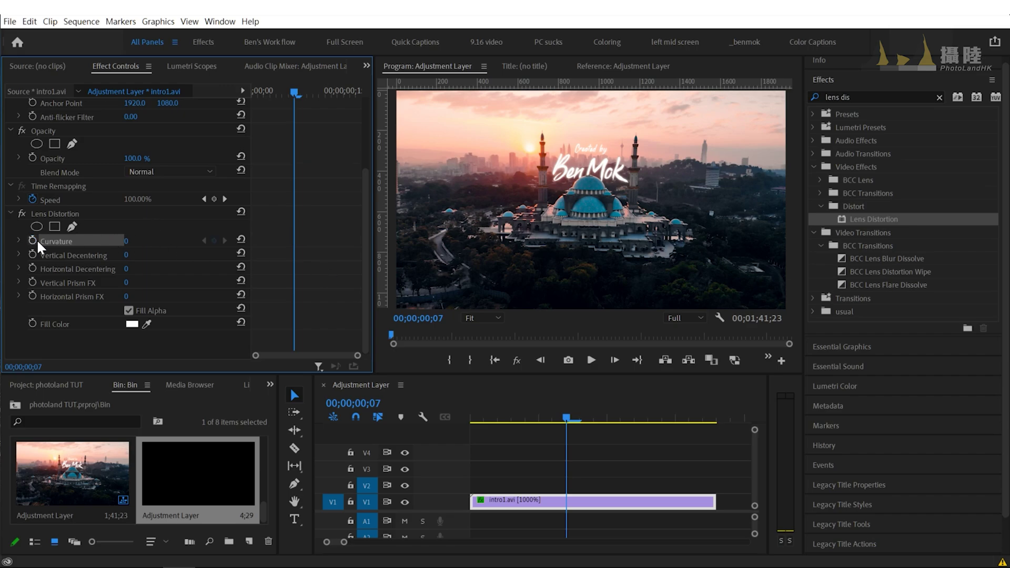
click(33, 241)
drag(293, 240, 179, 242)
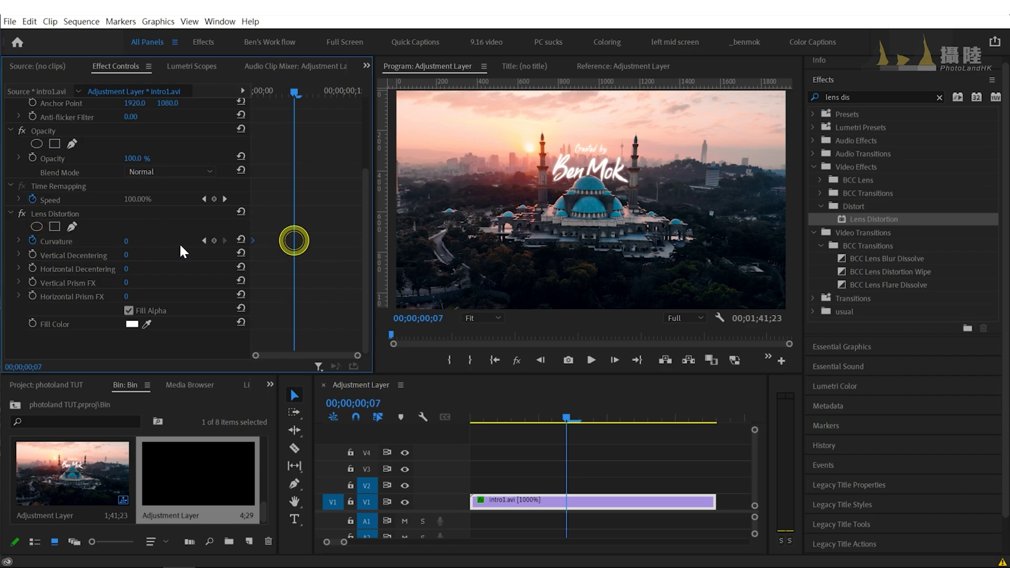
Step: Add a second Curvature keyframe at frame 18 and set it to -70
click(215, 240)
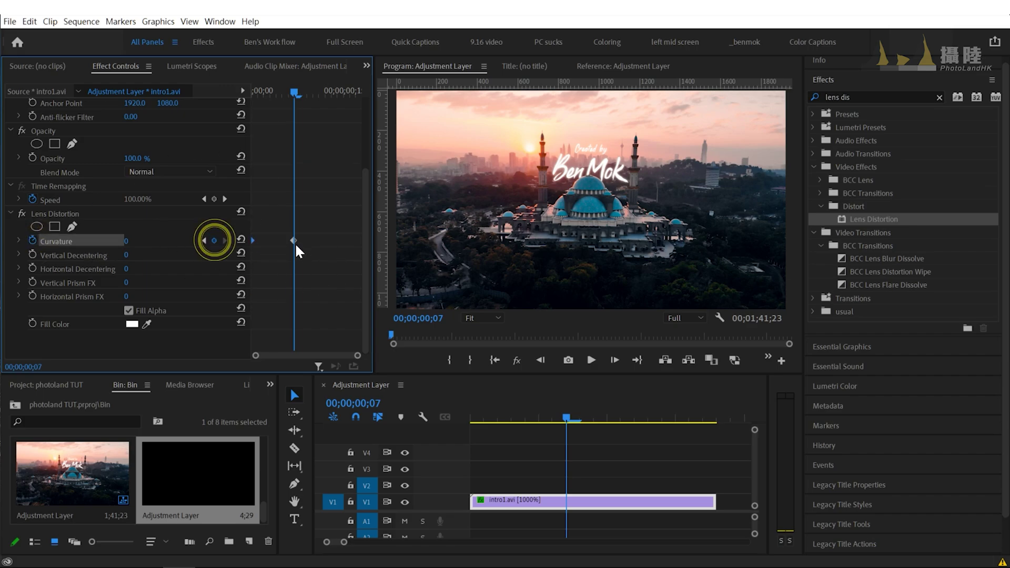
drag(292, 241, 411, 248)
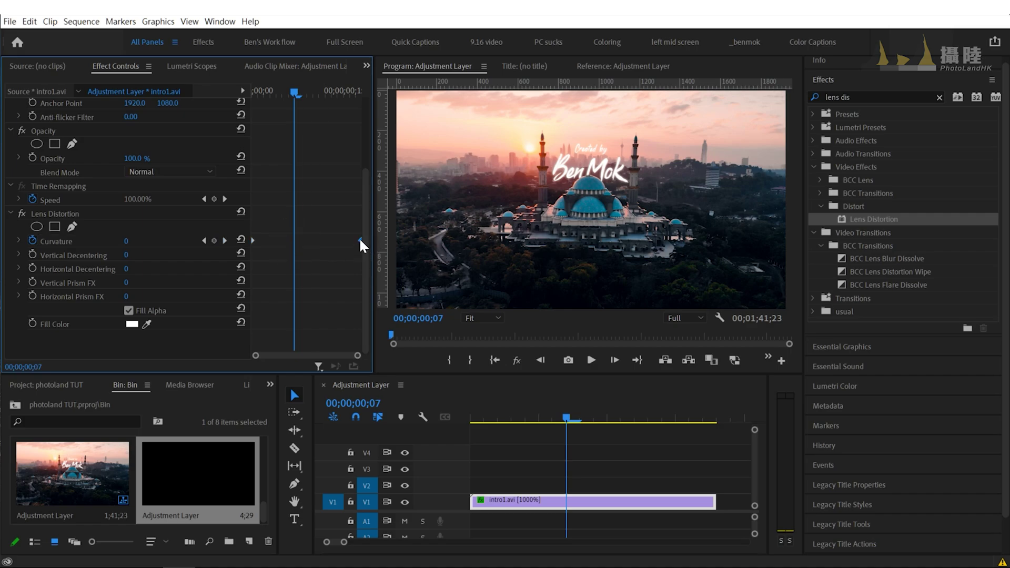
click(225, 240)
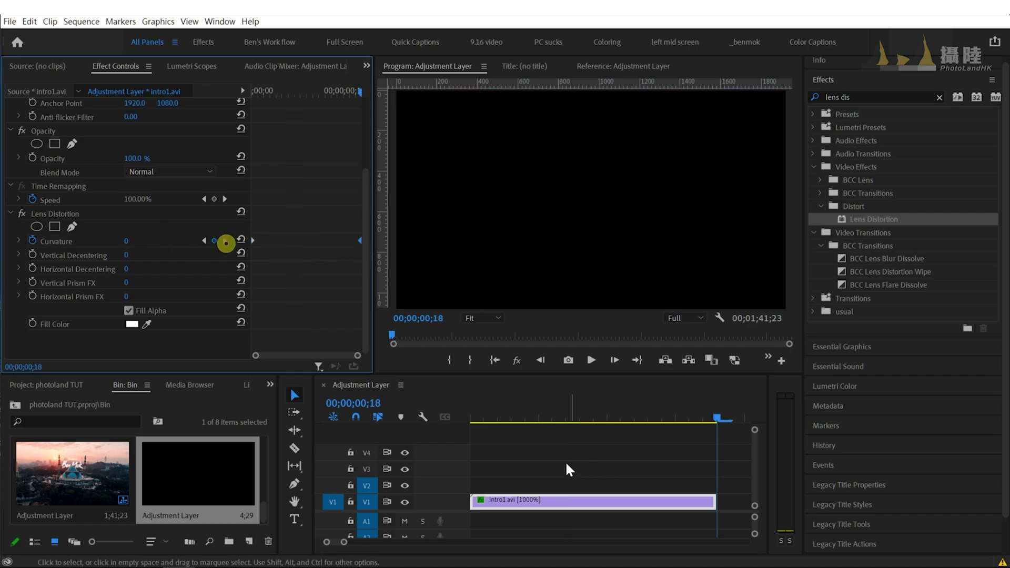
click(589, 500)
click(126, 241)
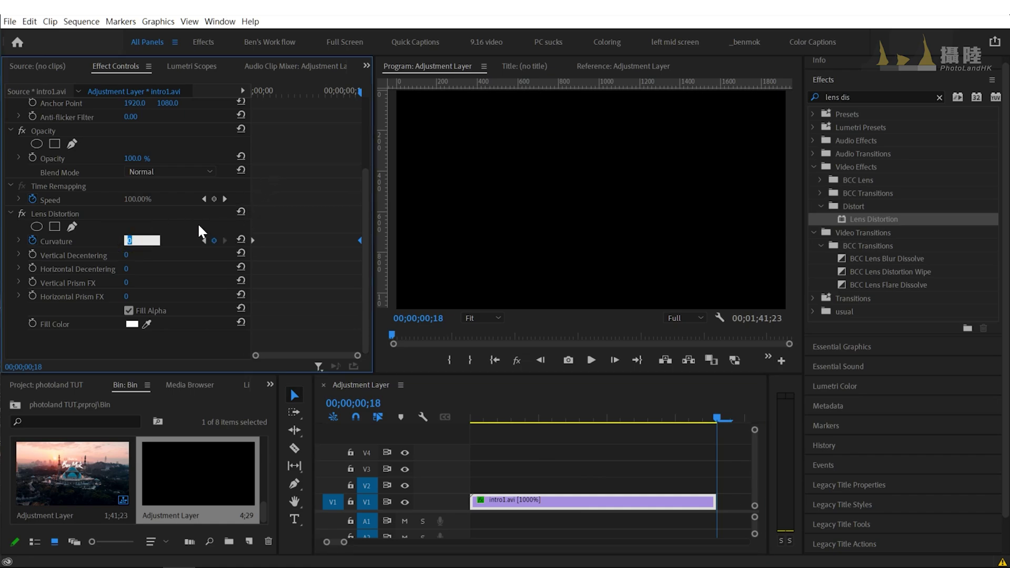
text(-)
text(70)
click(304, 204)
Step: Zoom in on the opening frames and scrub to preview the warp building up
click(250, 87)
click(485, 413)
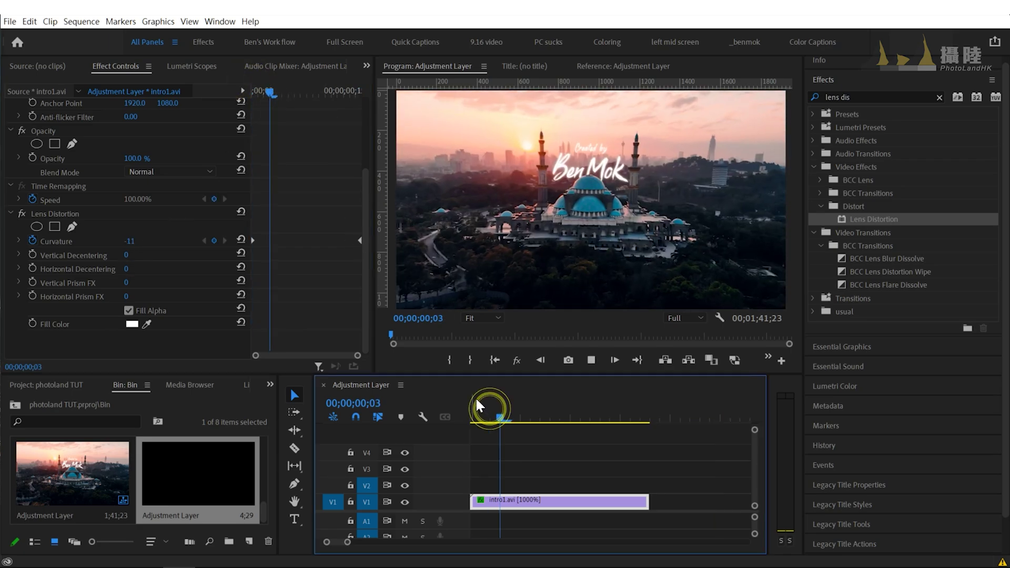
click(500, 420)
drag(473, 414, 529, 416)
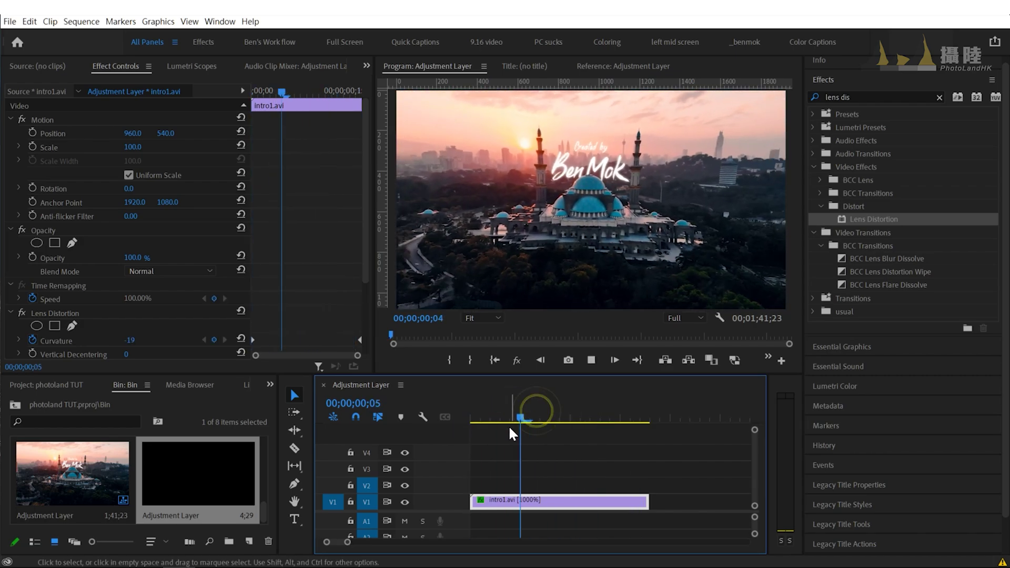
drag(530, 416, 549, 413)
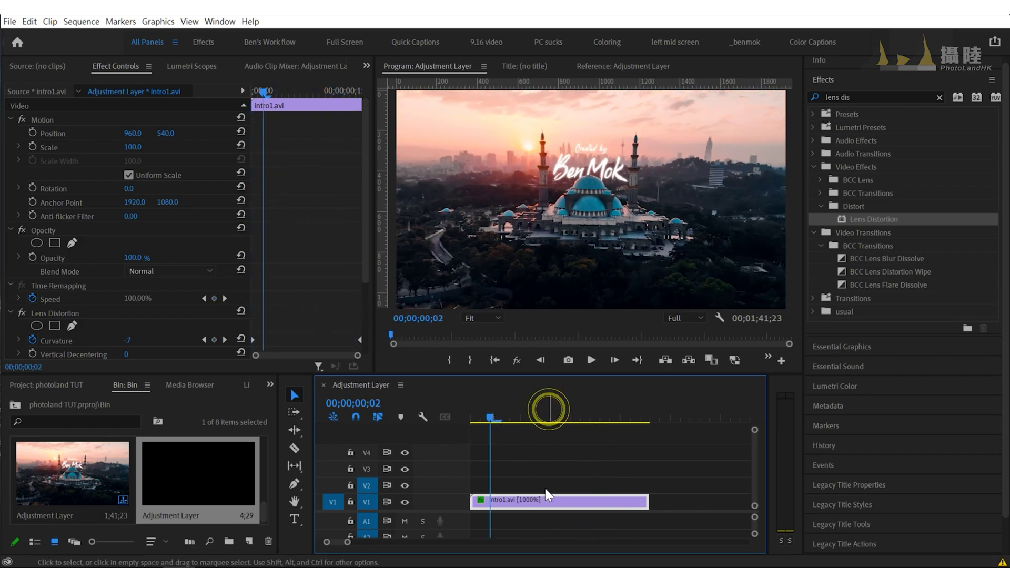
click(534, 501)
scroll(317, 244, down, 3)
drag(269, 97, 263, 116)
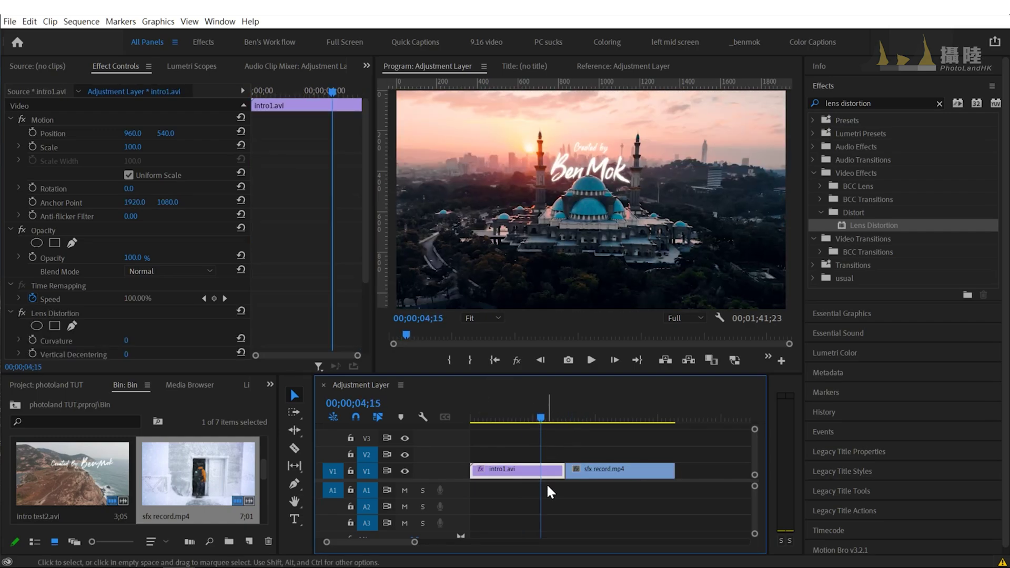
Step: Remove the Lens Distortion effect from intro1.avi
click(548, 492)
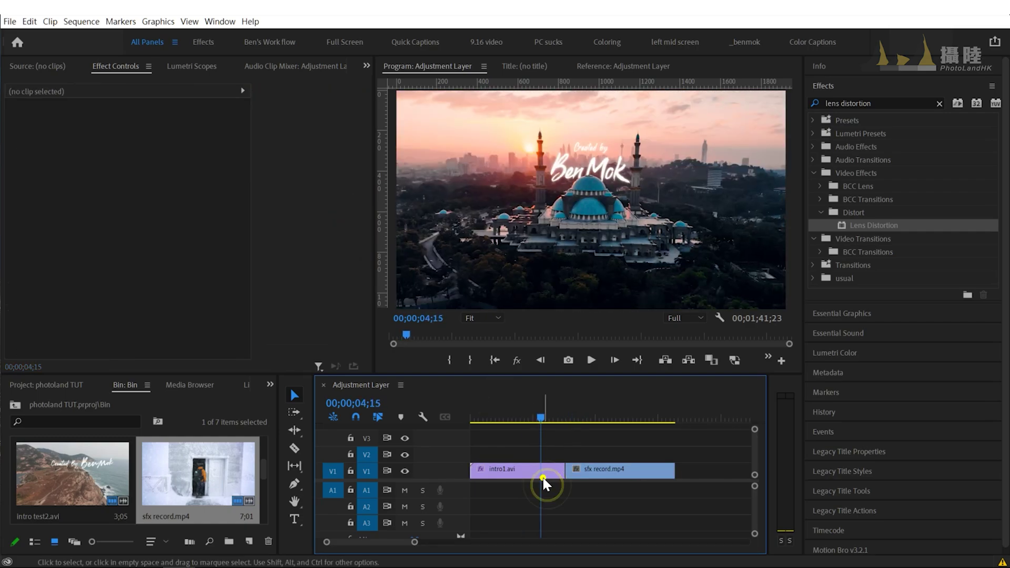
click(541, 473)
click(108, 310)
key(Delete)
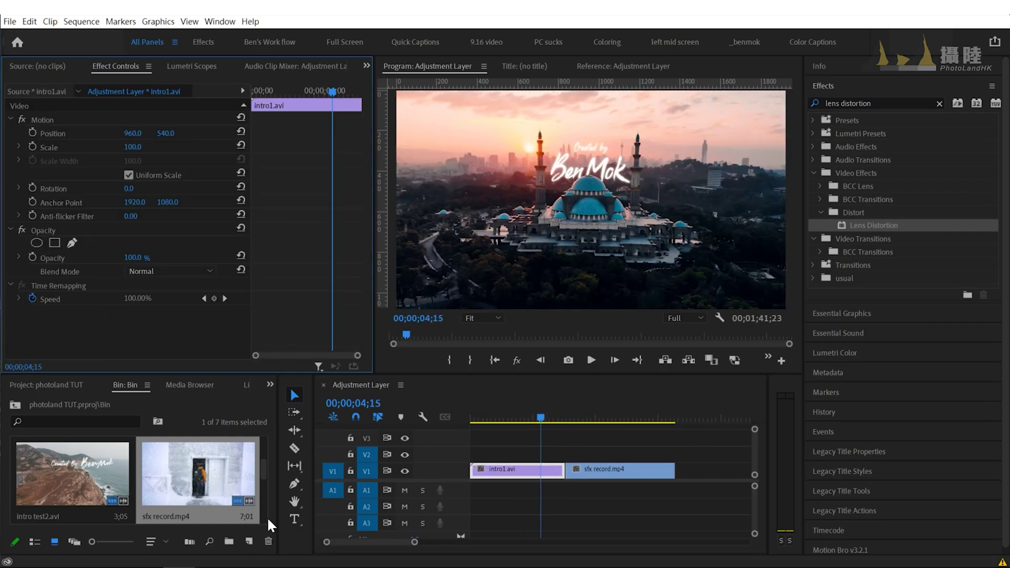
scroll(258, 500, down, 3)
Step: Create a new Adjustment Layer in the bin and place it on V2 above the clips
right_click(185, 483)
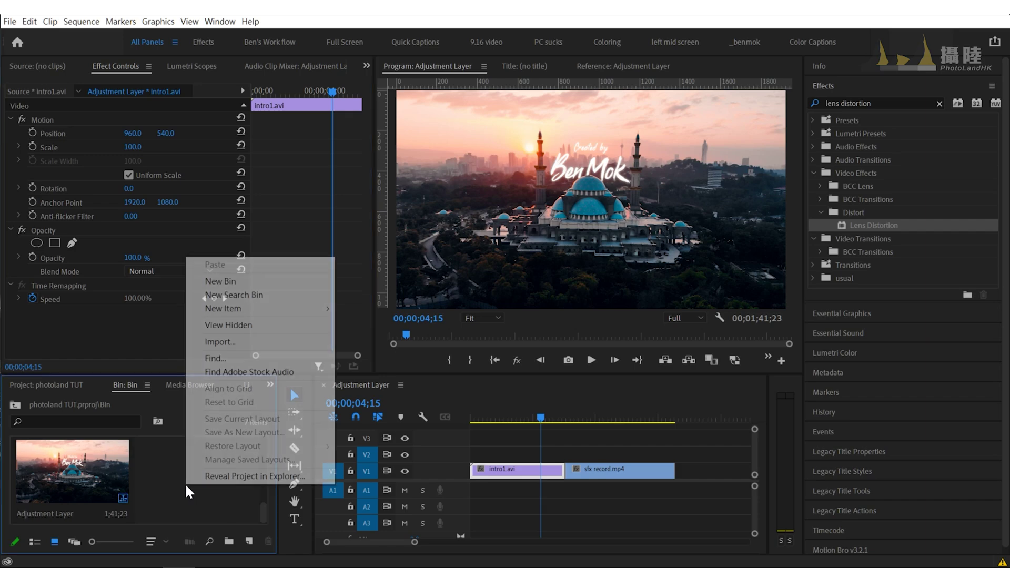
mouse_move(254, 307)
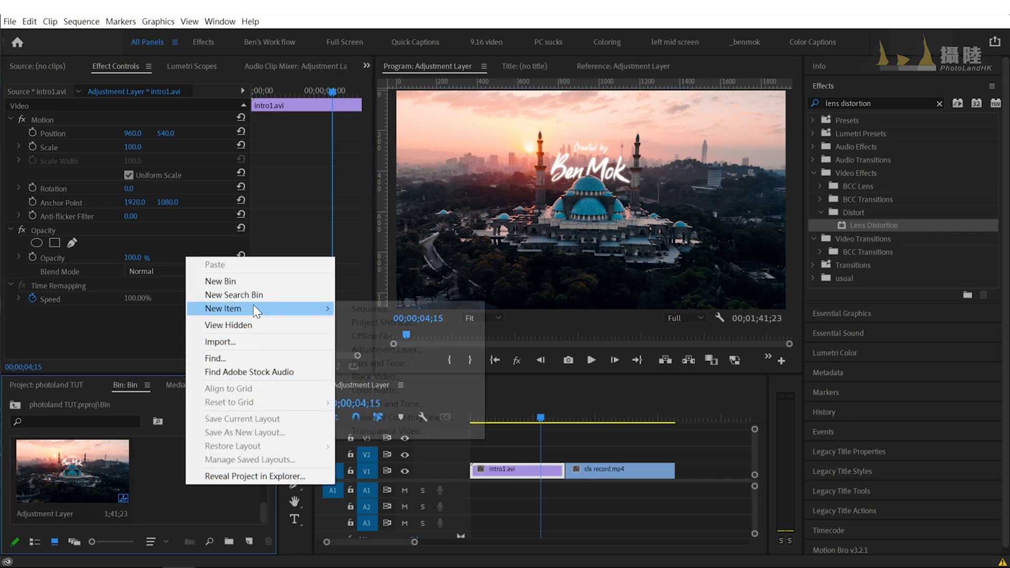
click(384, 350)
click(528, 339)
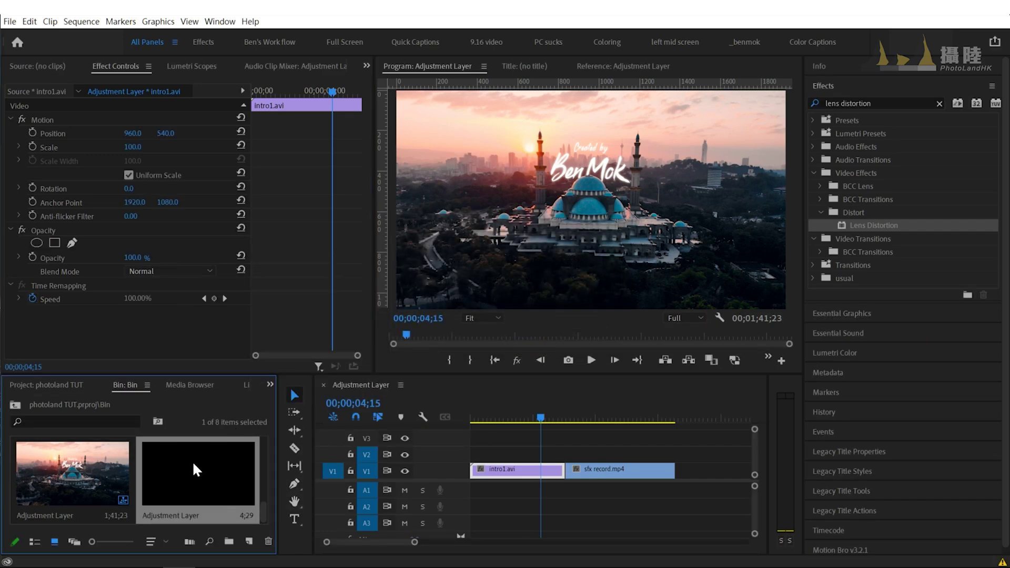
drag(218, 478, 547, 466)
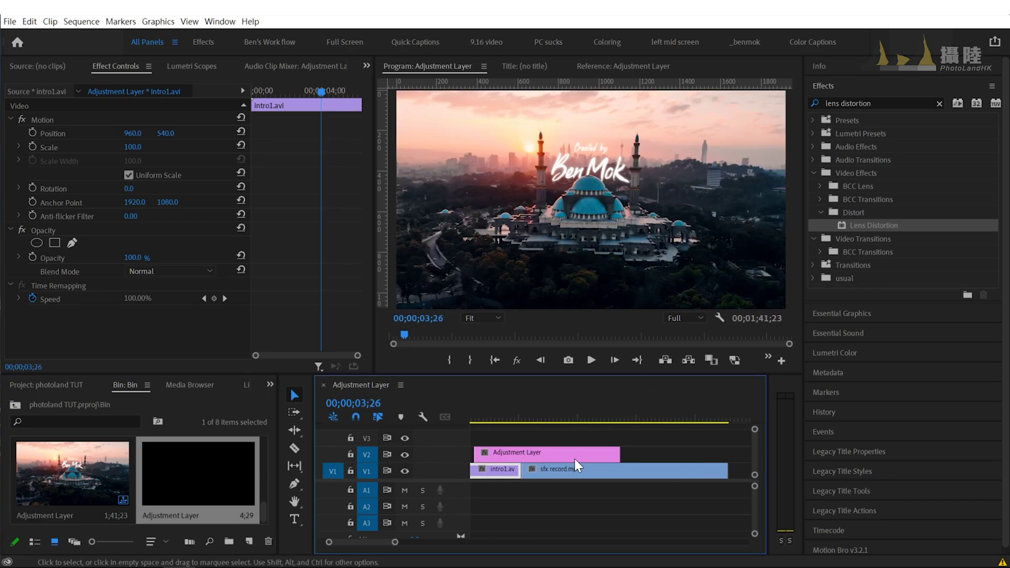
Step: Trim the Adjustment Layer's start toward the cut and park the playhead at 06;03
key(=)
mouse_move(555, 453)
mouse_down()
mouse_move(633, 452)
mouse_move(577, 453)
mouse_up()
click(580, 416)
drag(580, 416, 601, 416)
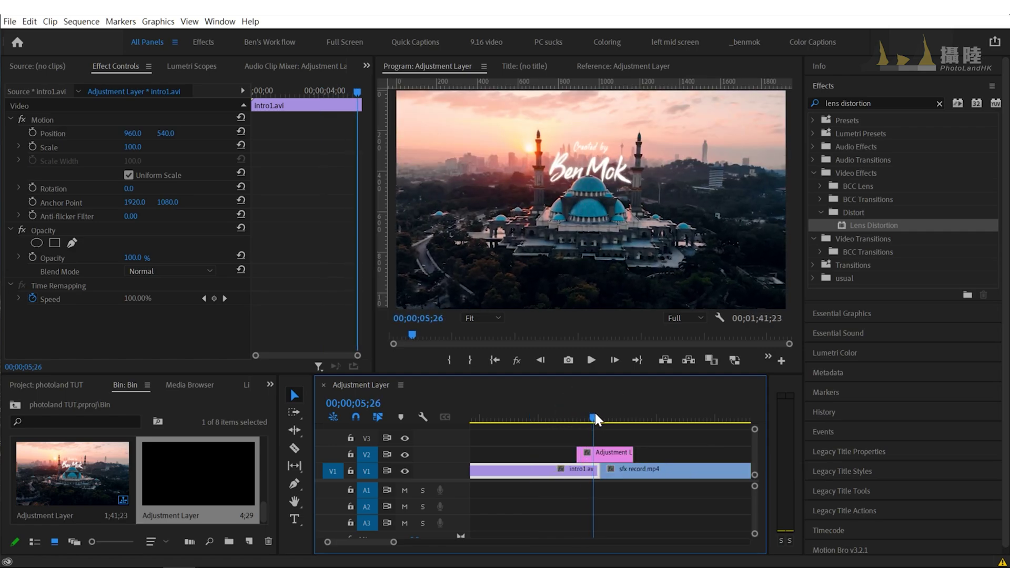
Step: Apply Lens Distortion to the Adjustment Layer and set a Curvature keyframe of 0 at 06;03
click(679, 441)
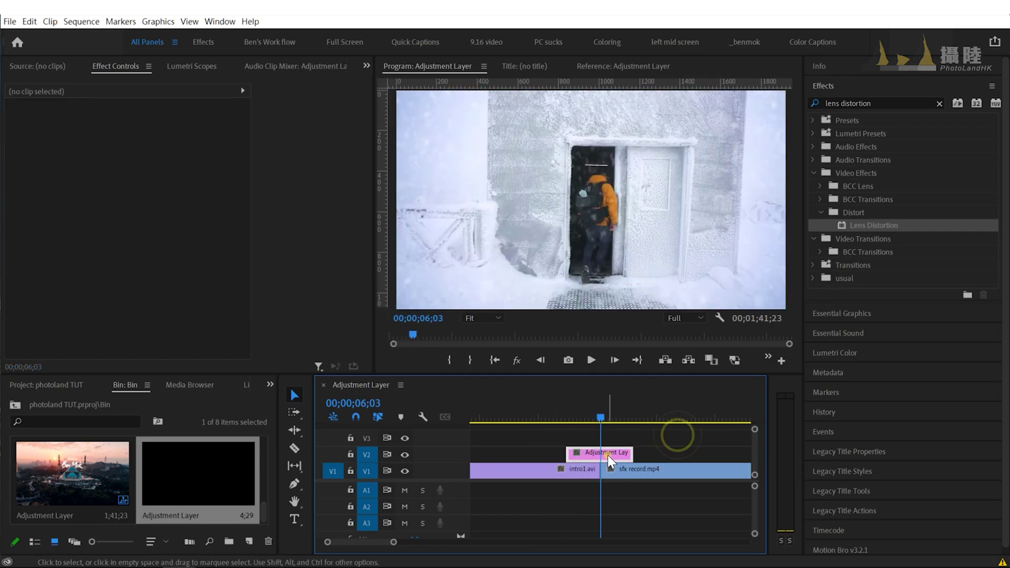
click(608, 454)
mouse_move(867, 224)
mouse_down()
mouse_move(573, 418)
mouse_move(577, 452)
mouse_up()
scroll(254, 304, down, 3)
scroll(608, 445, right, 2)
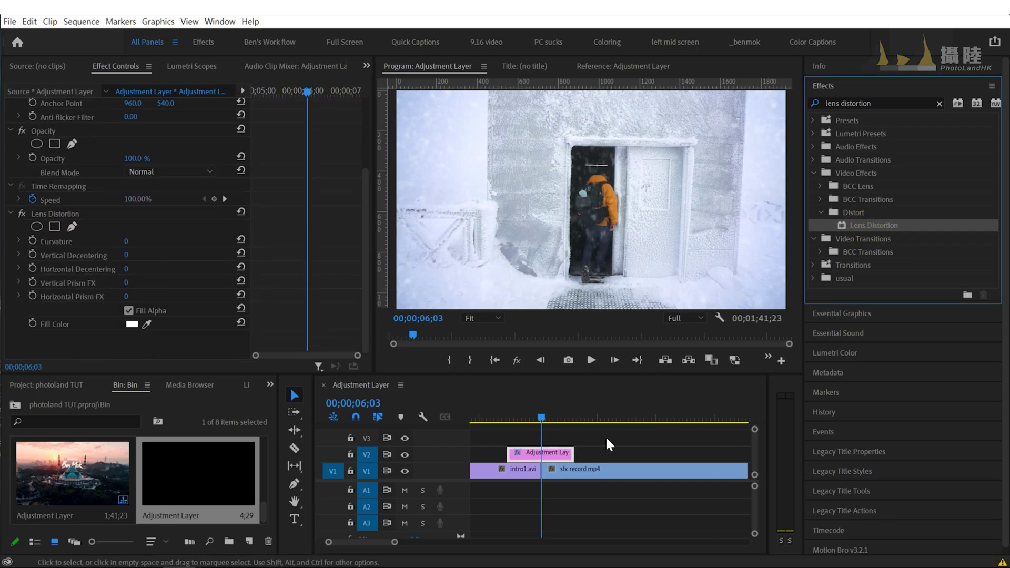
click(550, 457)
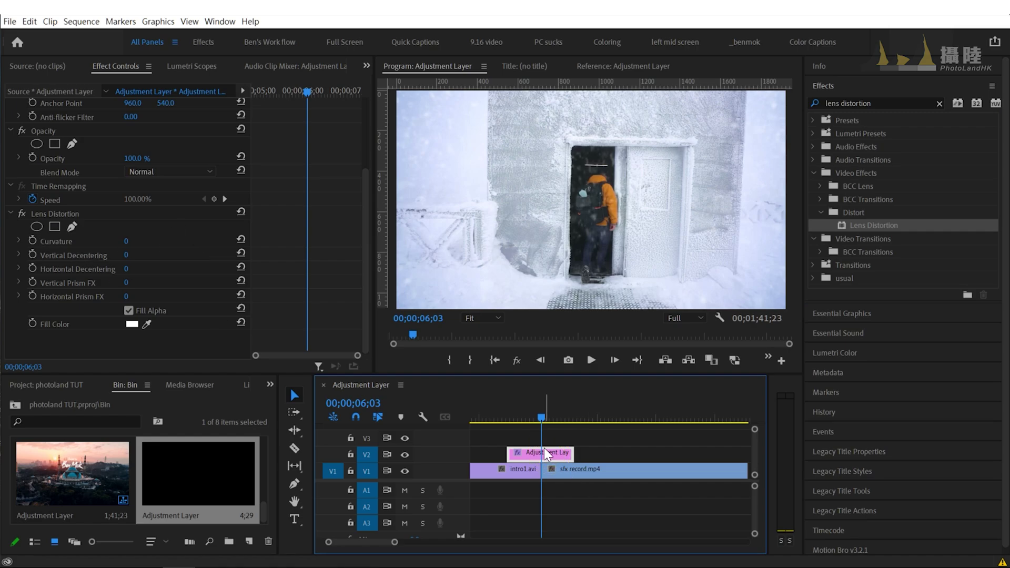
drag(541, 417, 541, 415)
click(31, 239)
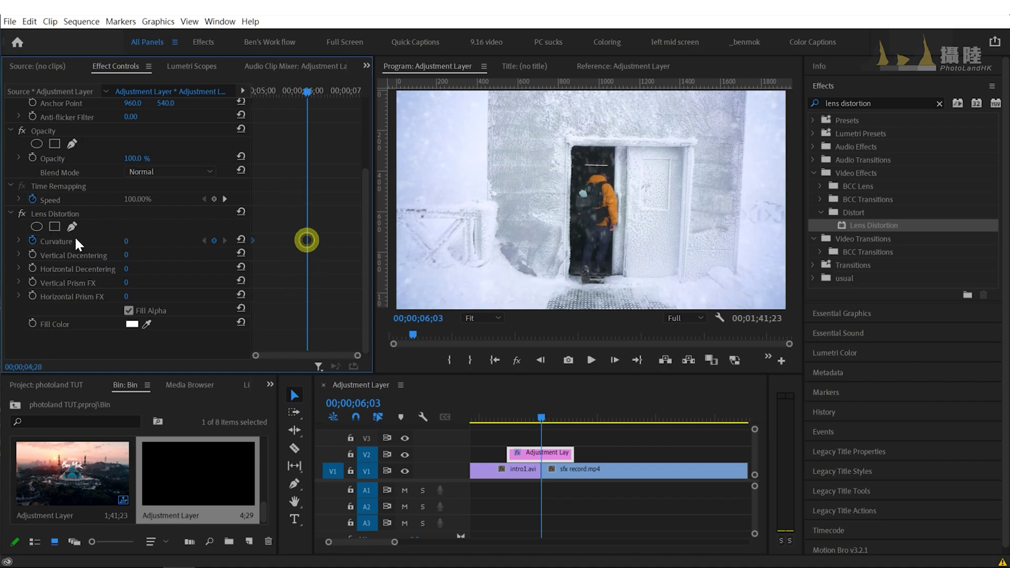
Step: Spread Curvature keyframes around the cut, with the middle one at 06;03 set to -100
drag(308, 240, 204, 260)
click(214, 240)
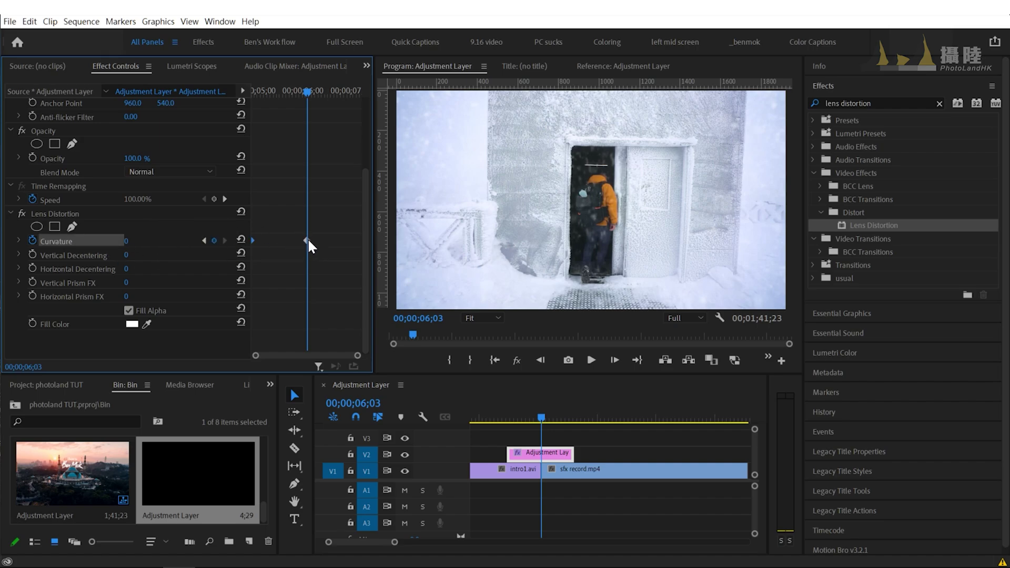
drag(307, 240, 431, 236)
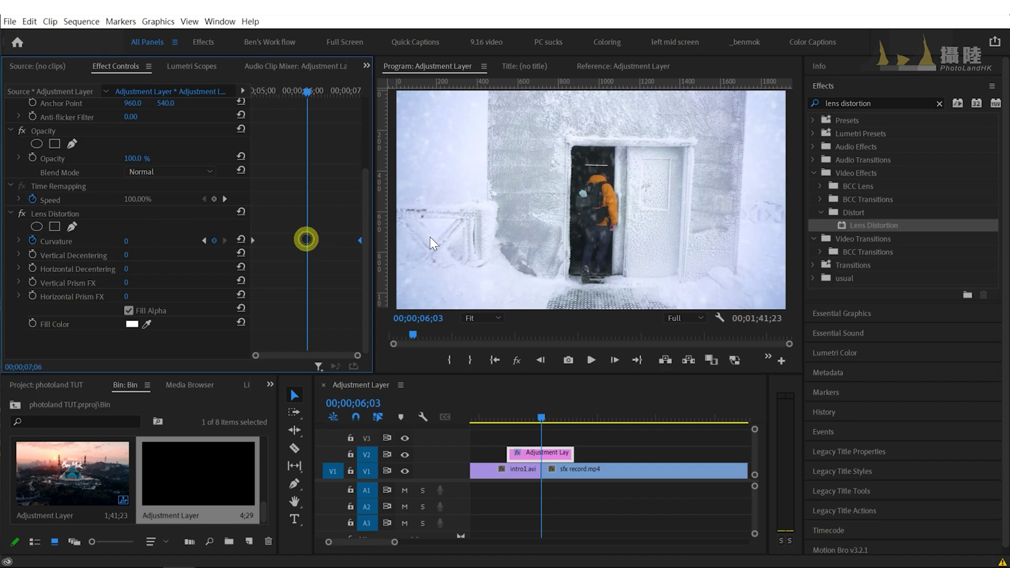
click(215, 240)
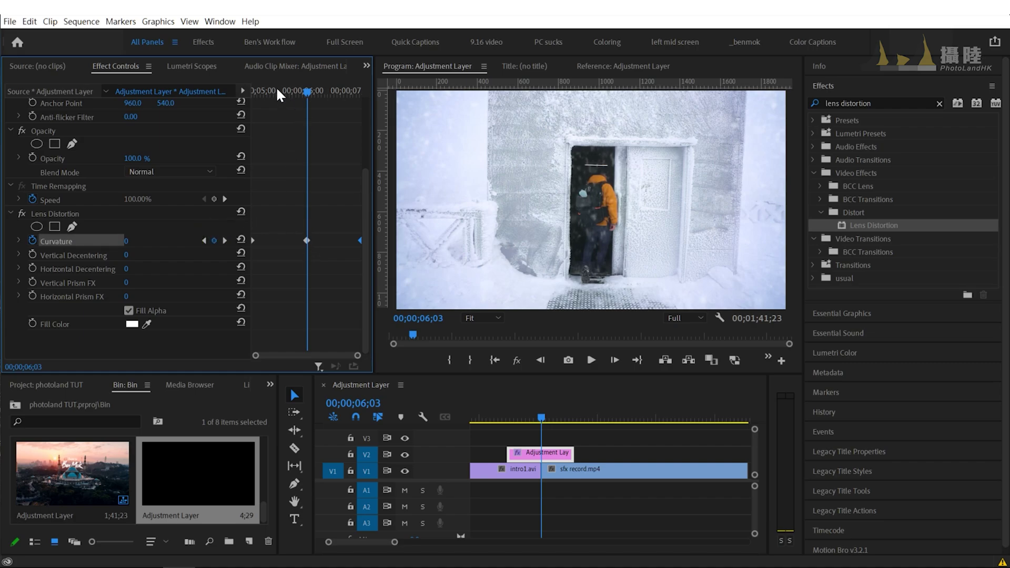
mouse_move(277, 91)
mouse_down()
mouse_move(333, 109)
mouse_move(300, 110)
mouse_up()
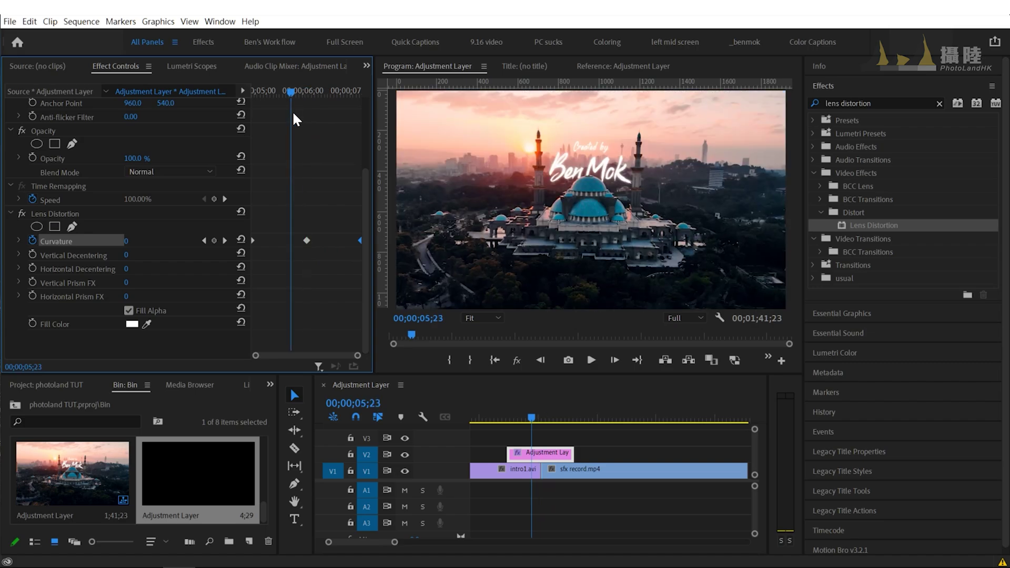
click(225, 240)
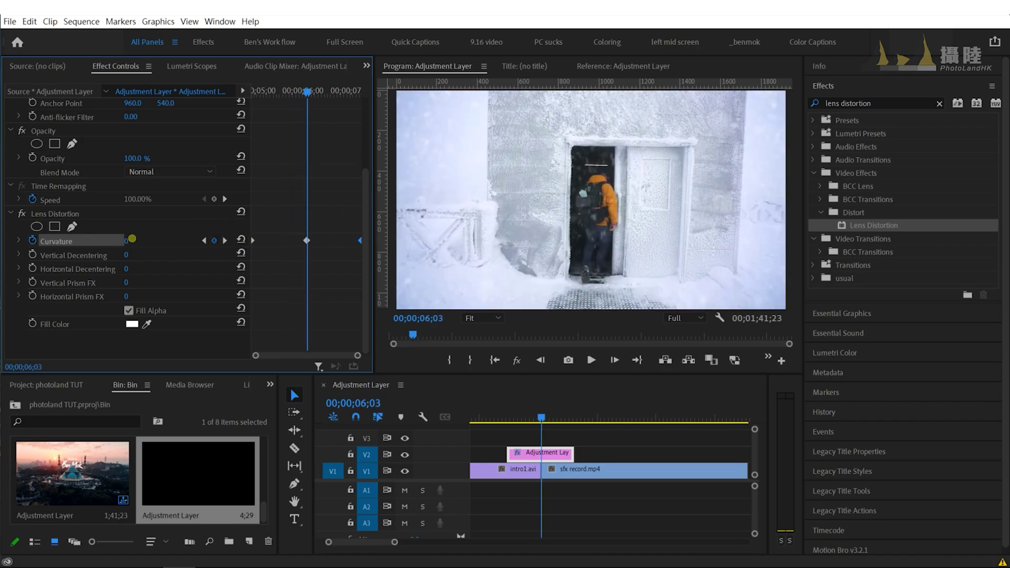
mouse_move(127, 240)
mouse_down()
mouse_move(154, 241)
mouse_move(105, 240)
mouse_up()
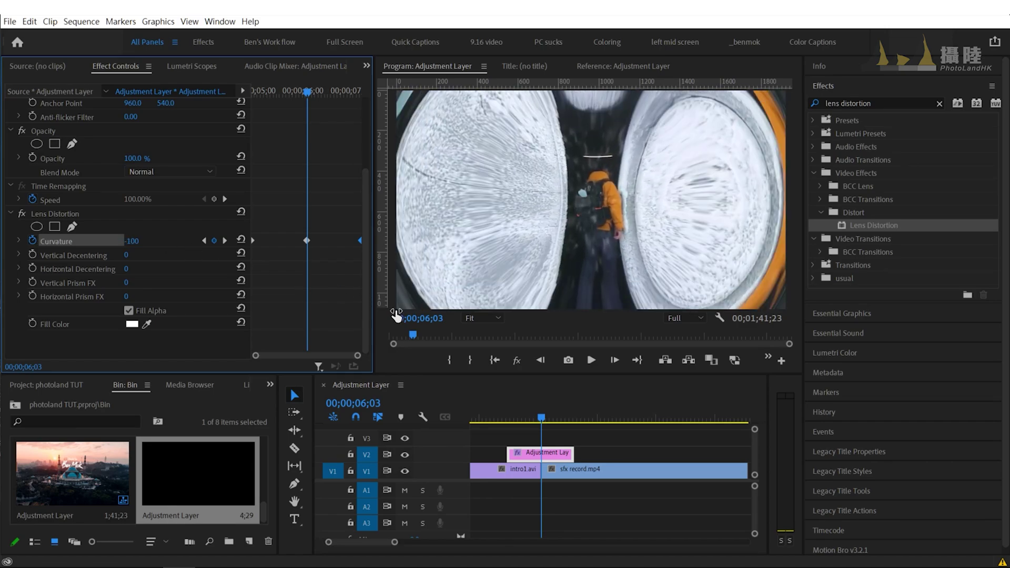
Step: Play the warp transition from just before the cut
click(594, 438)
mouse_move(269, 96)
mouse_down()
mouse_move(251, 90)
mouse_move(342, 116)
mouse_up()
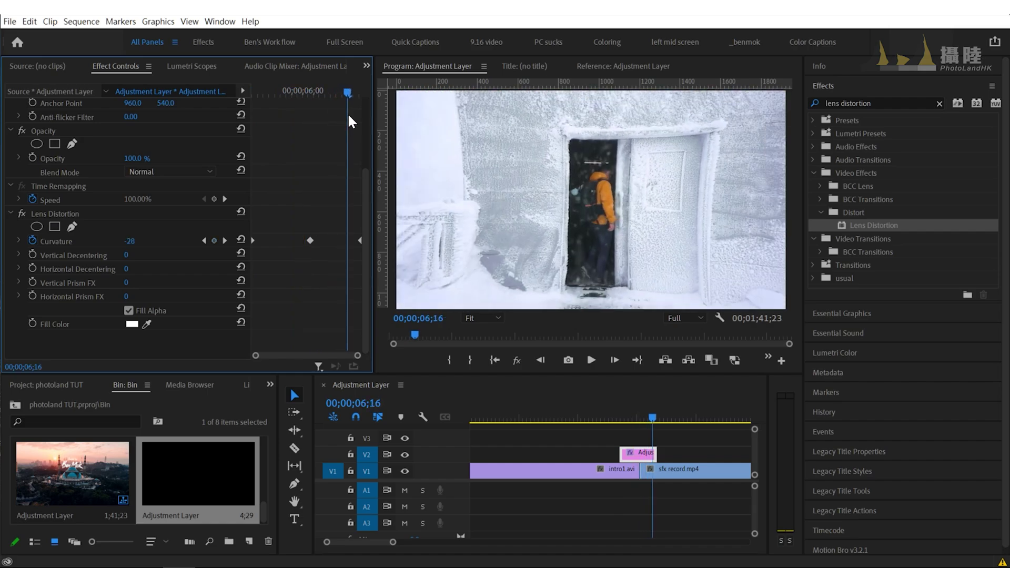
click(610, 413)
key(space)
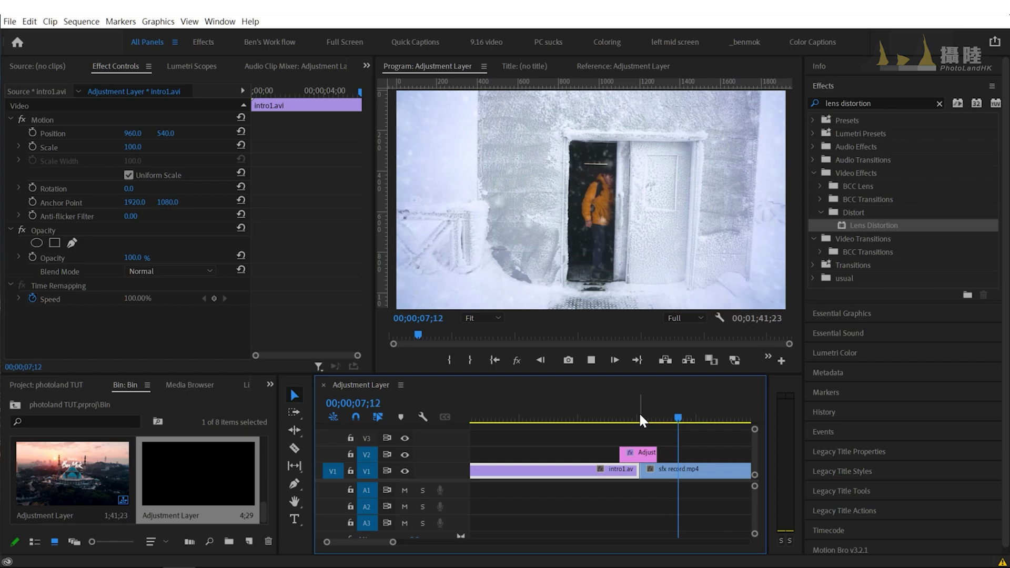
Step: Steepen the Curvature velocity, nudge the last keyframe earlier and add a Bezier ease
click(637, 415)
drag(319, 319, 327, 330)
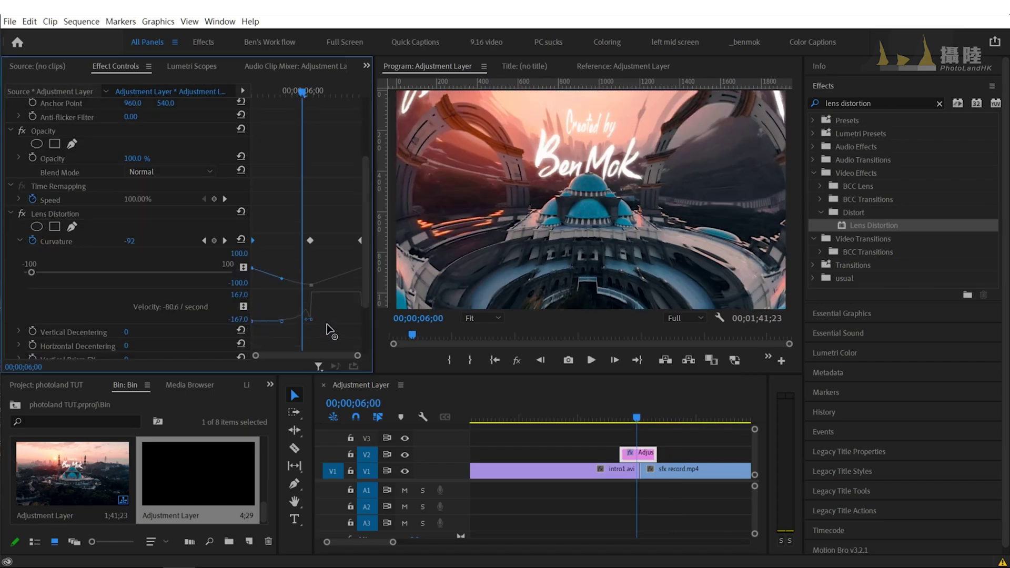
drag(360, 241, 349, 240)
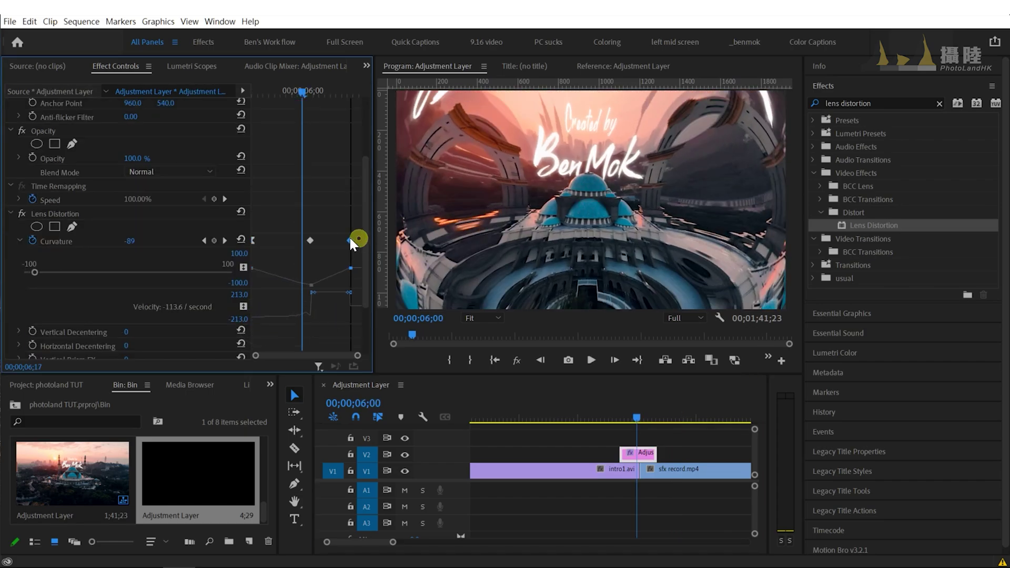
drag(348, 296, 331, 279)
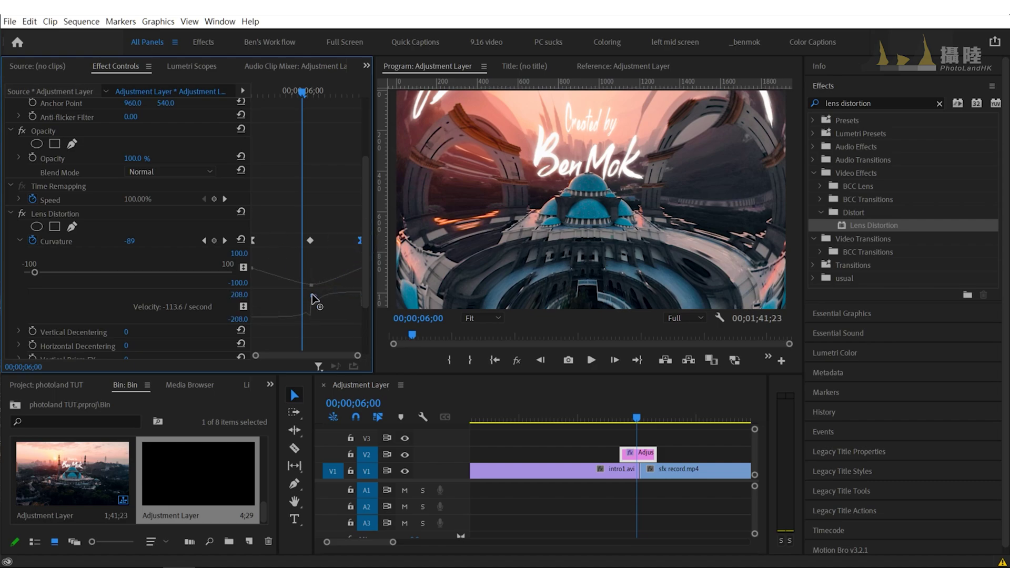
Step: Replay the transition and land on the edit point, warped to about -89 Curvature
click(608, 411)
key(space)
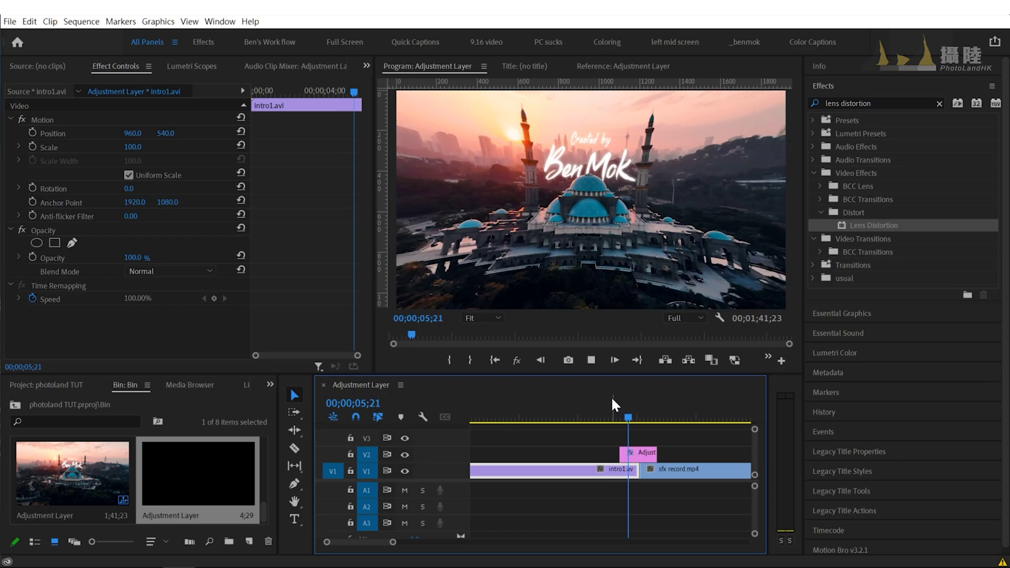
click(618, 405)
click(610, 405)
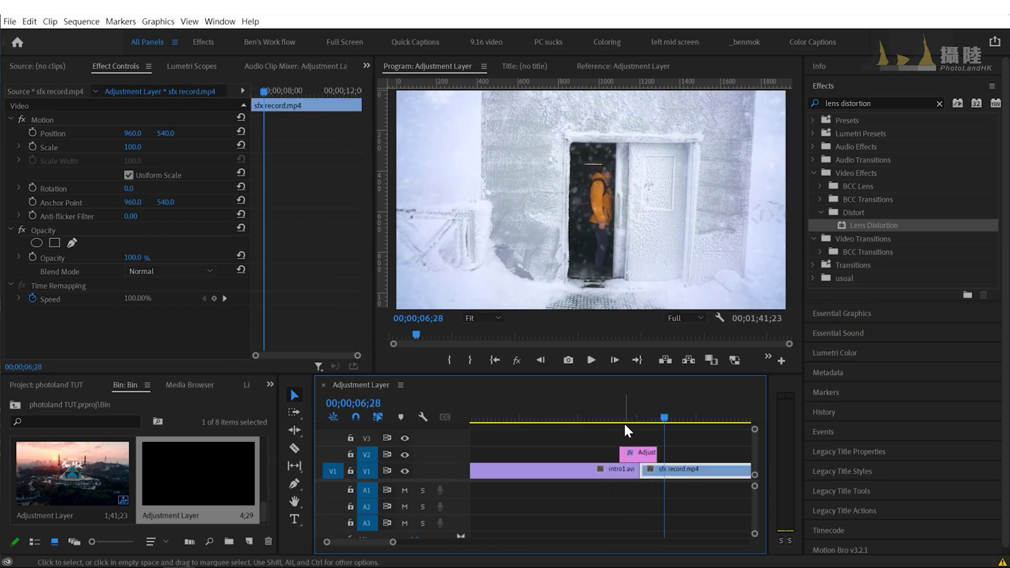
mouse_move(624, 410)
mouse_down()
mouse_move(644, 417)
mouse_move(636, 412)
mouse_up()
scroll(302, 286, down, 2)
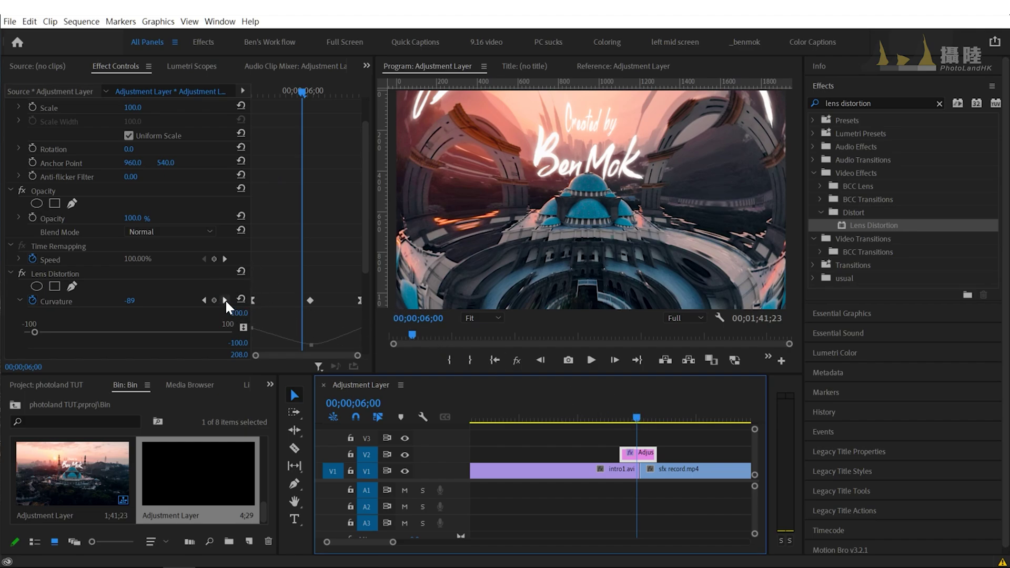
drag(620, 413, 608, 413)
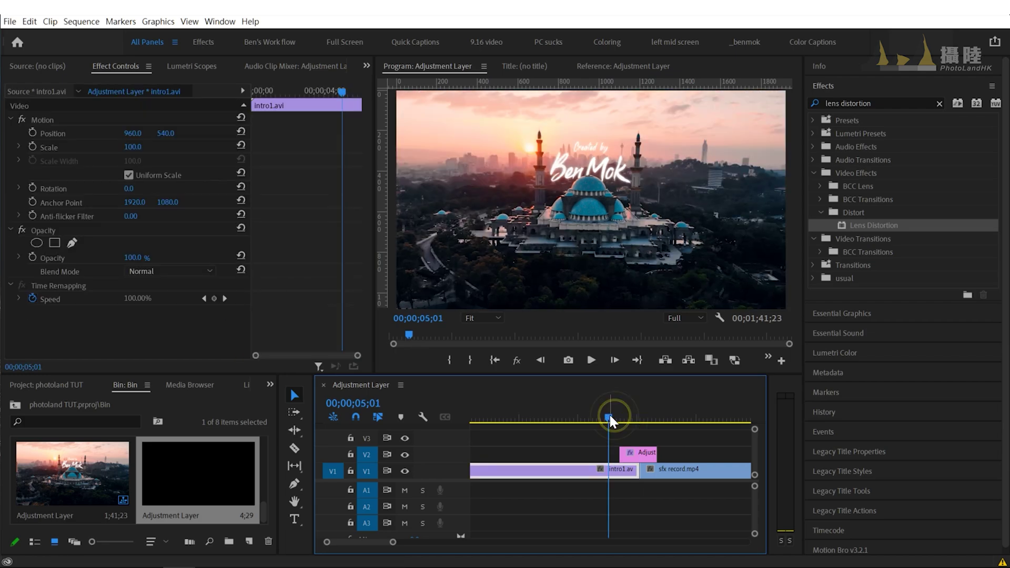
key(Down)
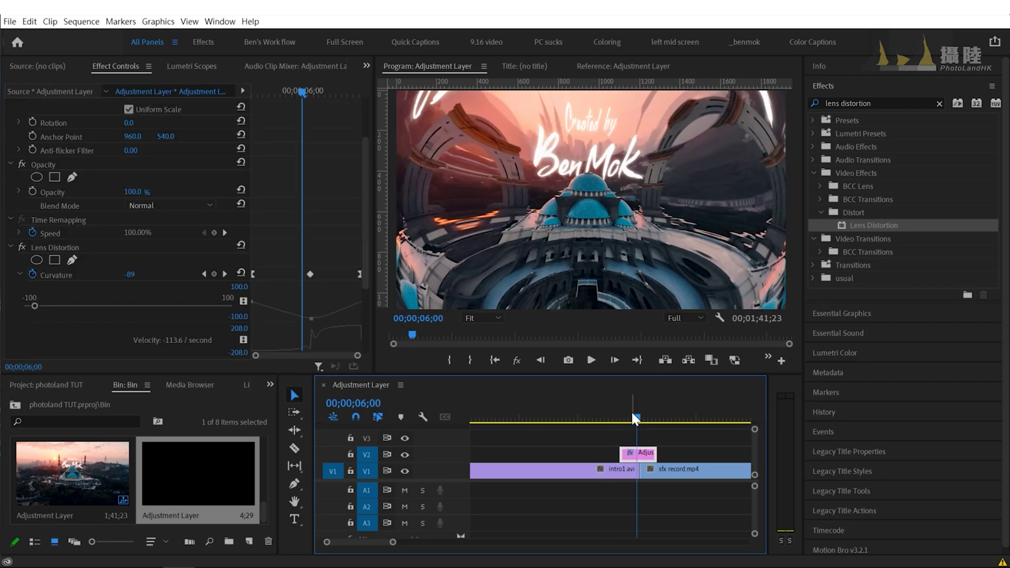
Step: Select the adjustment layer before the cut and scrub through the transition to check it
click(616, 415)
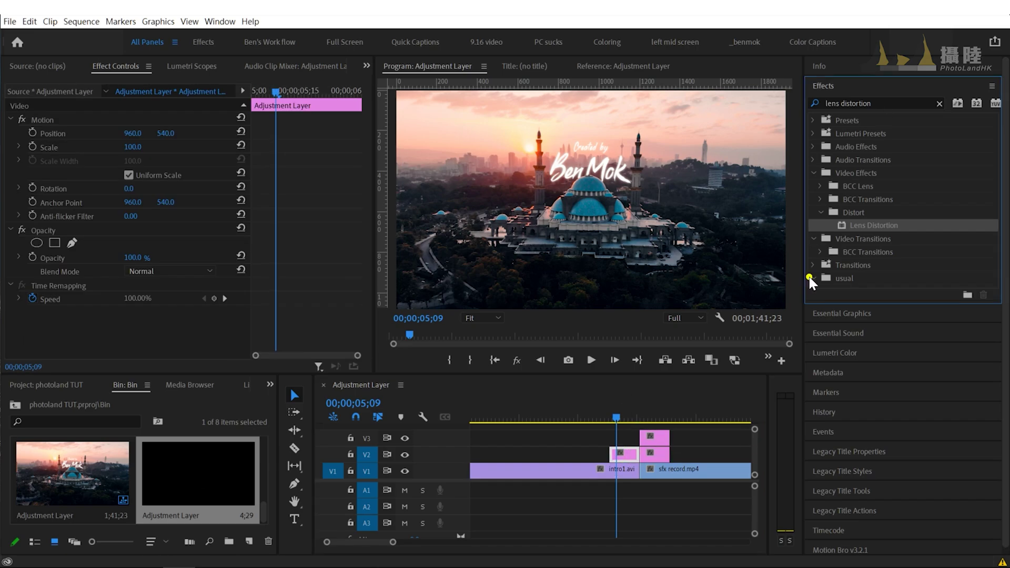
click(877, 97)
text(transf)
mouse_move(664, 421)
mouse_down()
mouse_move(571, 419)
mouse_move(641, 419)
mouse_up()
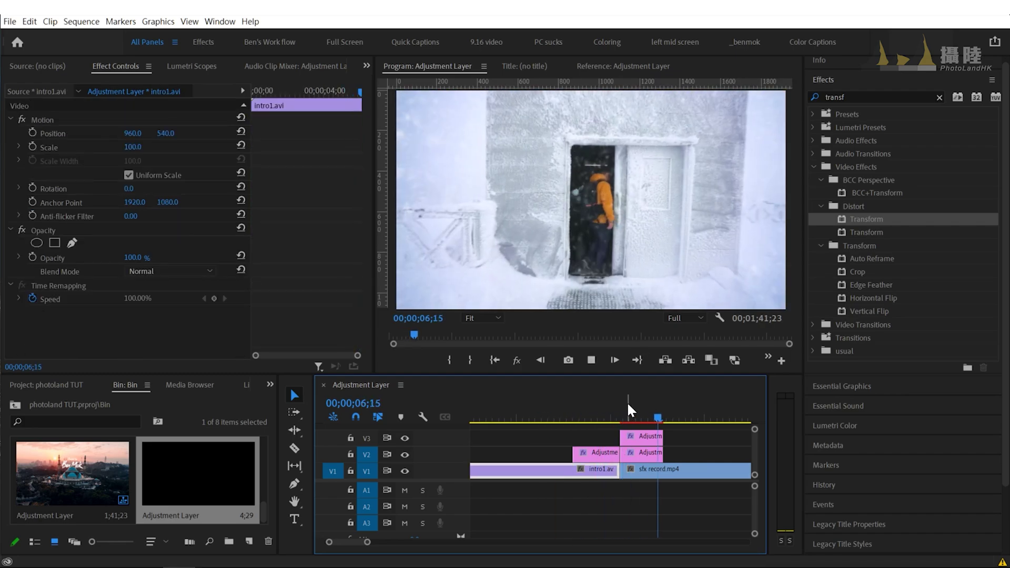
click(595, 453)
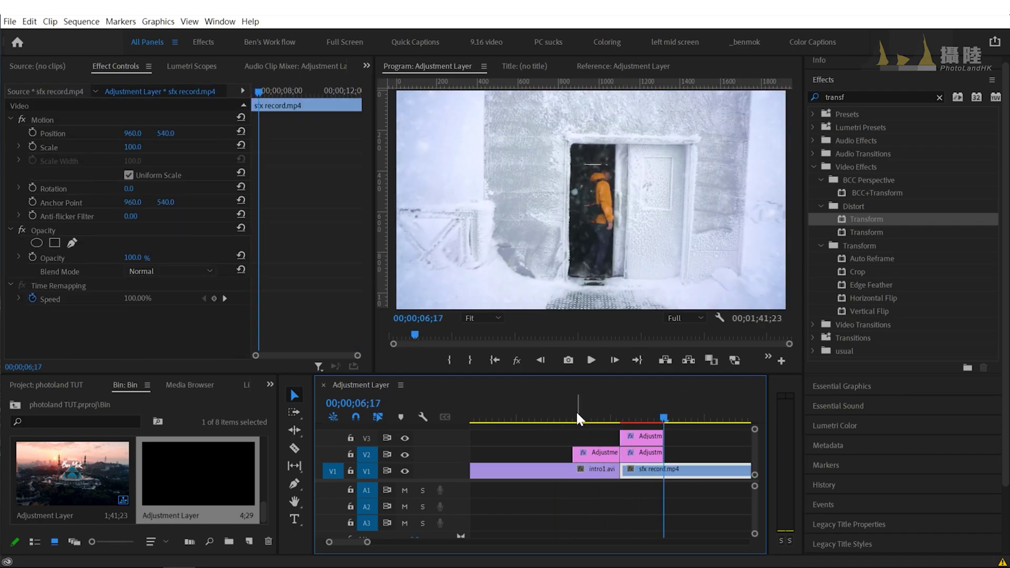
drag(581, 413, 633, 420)
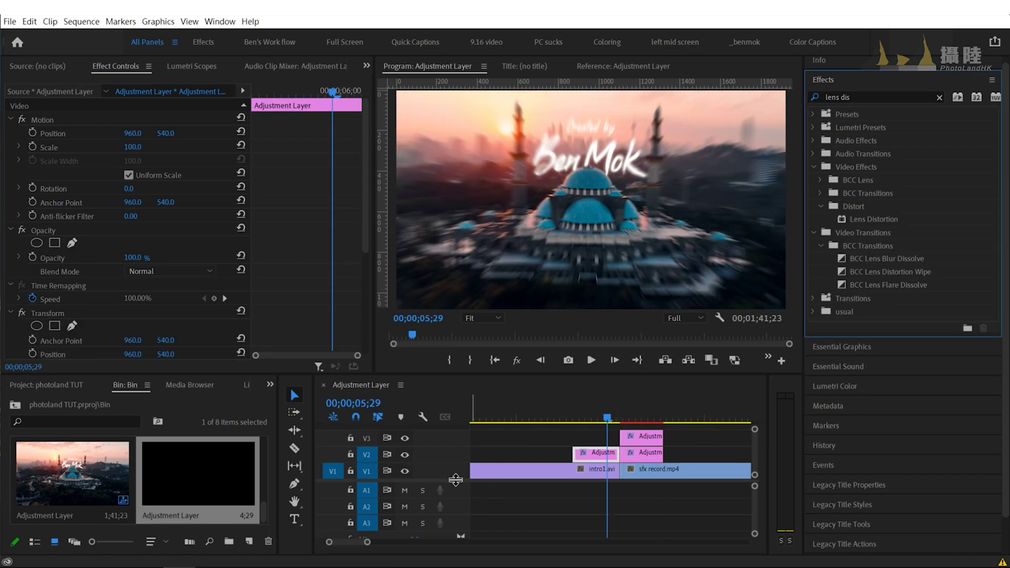
Step: Place another Adjustment Layer on a new V4 track and delete its excess past the transition
drag(456, 479, 458, 508)
click(678, 452)
drag(221, 470, 647, 426)
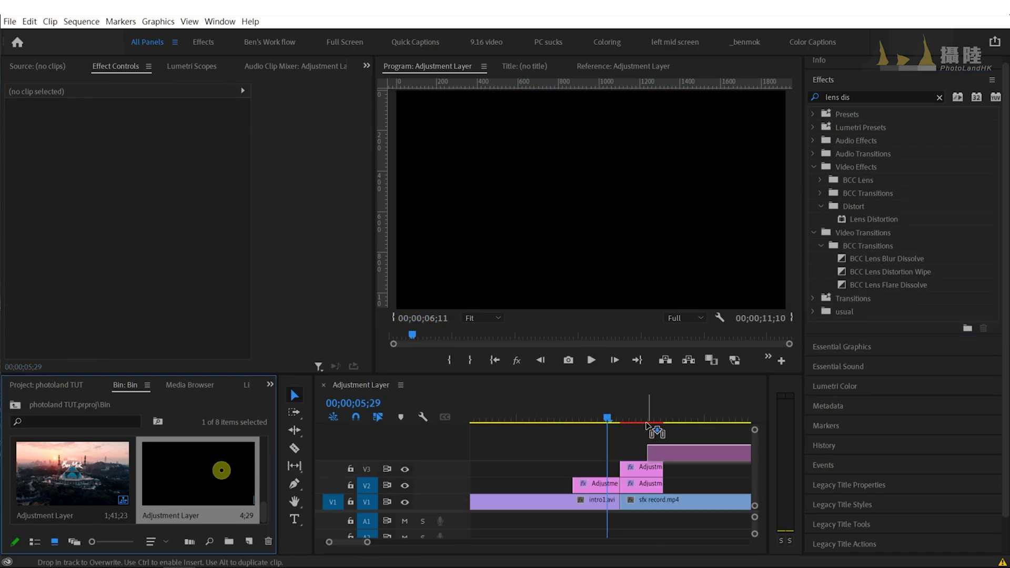
drag(577, 441, 577, 450)
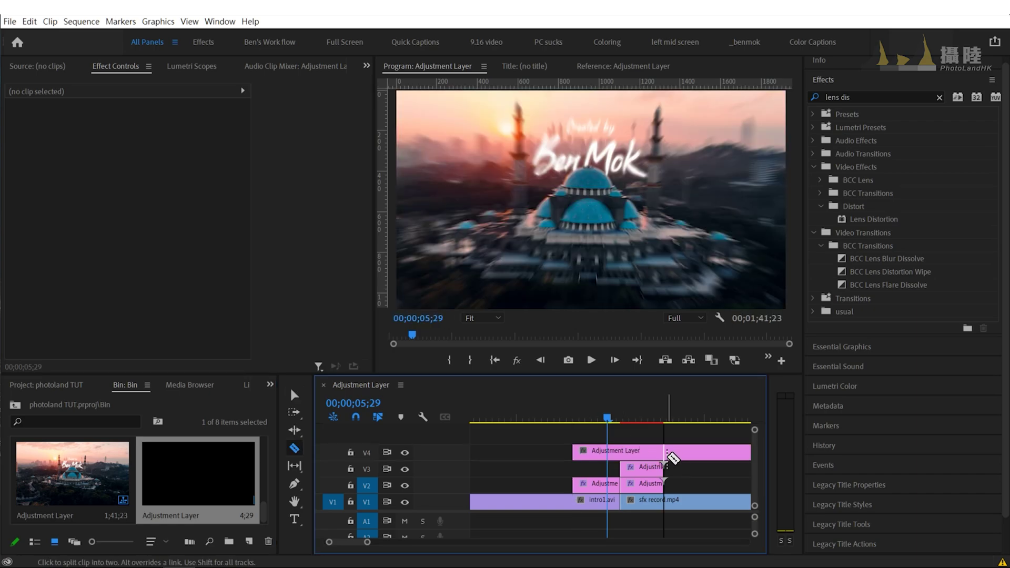
click(694, 450)
key(Delete)
Step: Apply Lens Distortion to the V4 Adjustment Layer just past the cut
click(621, 456)
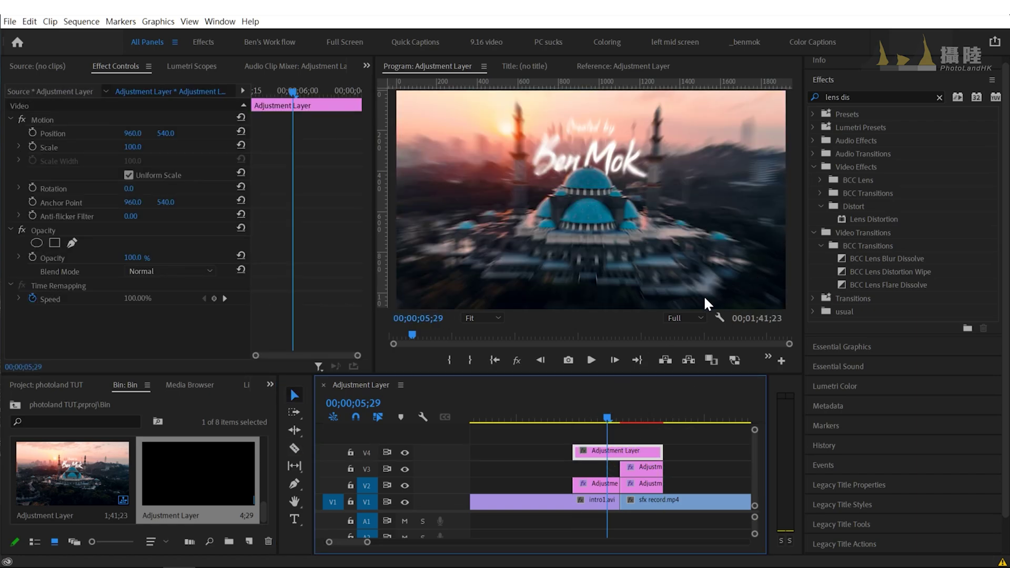
drag(605, 413, 617, 415)
click(614, 448)
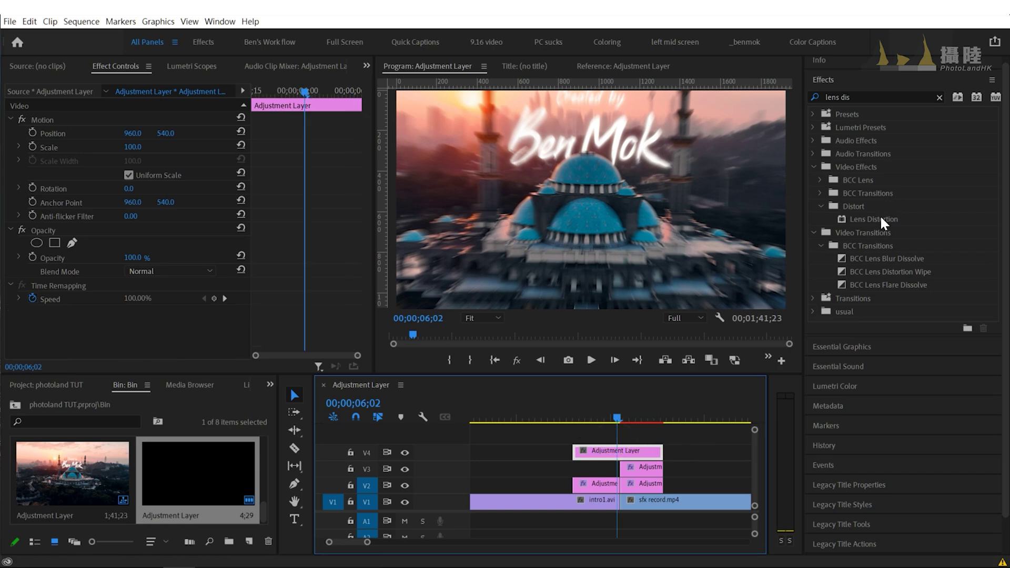
drag(884, 224, 605, 452)
scroll(309, 260, down, 4)
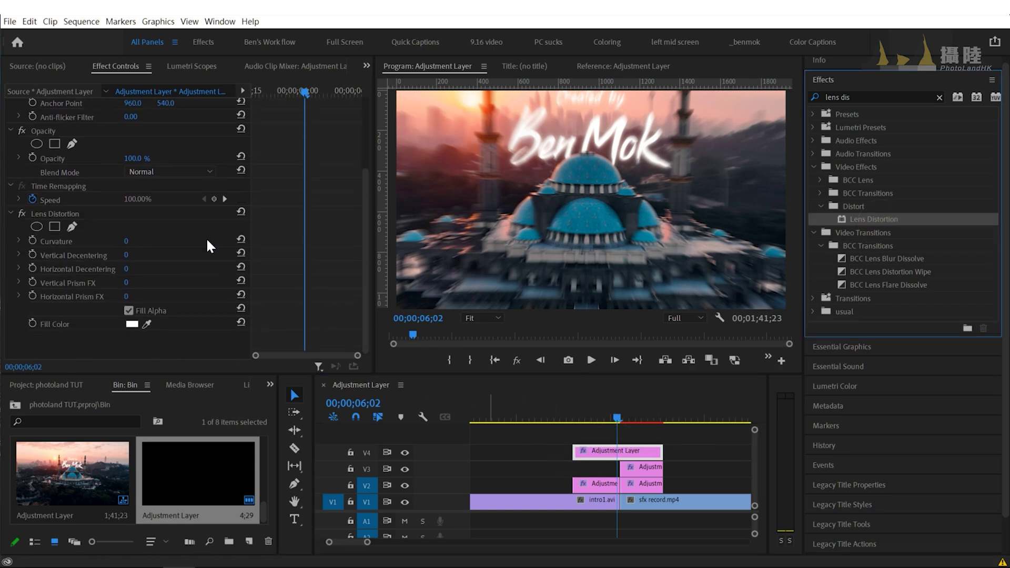
Step: Keyframe the V4 layer's Curvature from 0 just after the cut down to -68
click(621, 415)
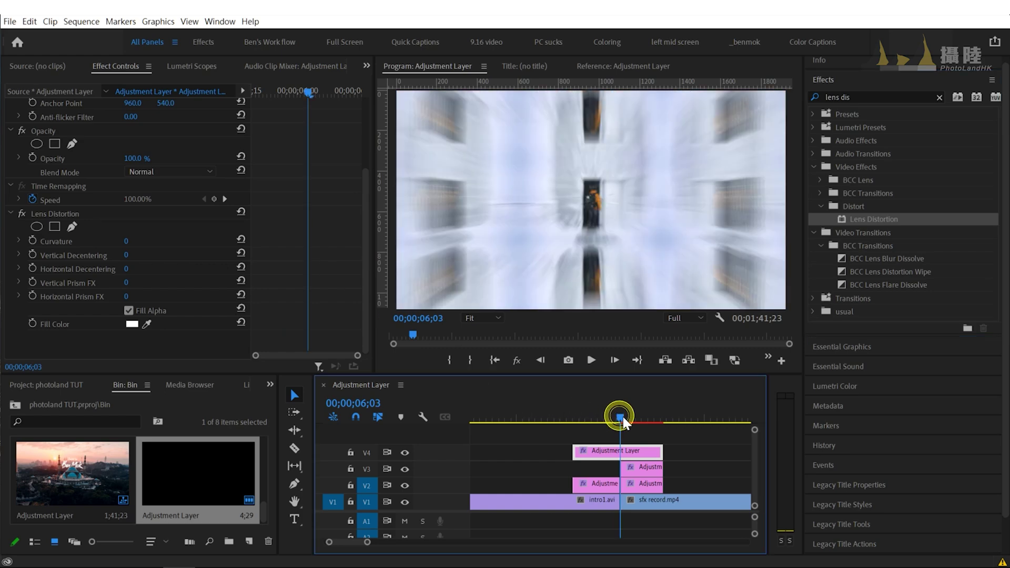
click(30, 239)
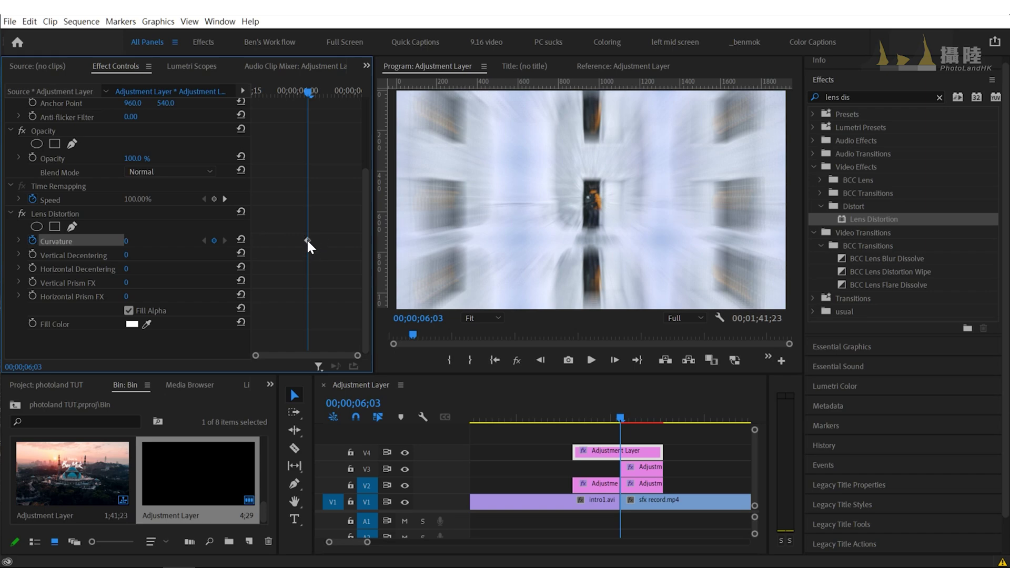
click(213, 240)
mouse_move(126, 241)
mouse_down()
mouse_move(76, 240)
mouse_move(89, 241)
mouse_up()
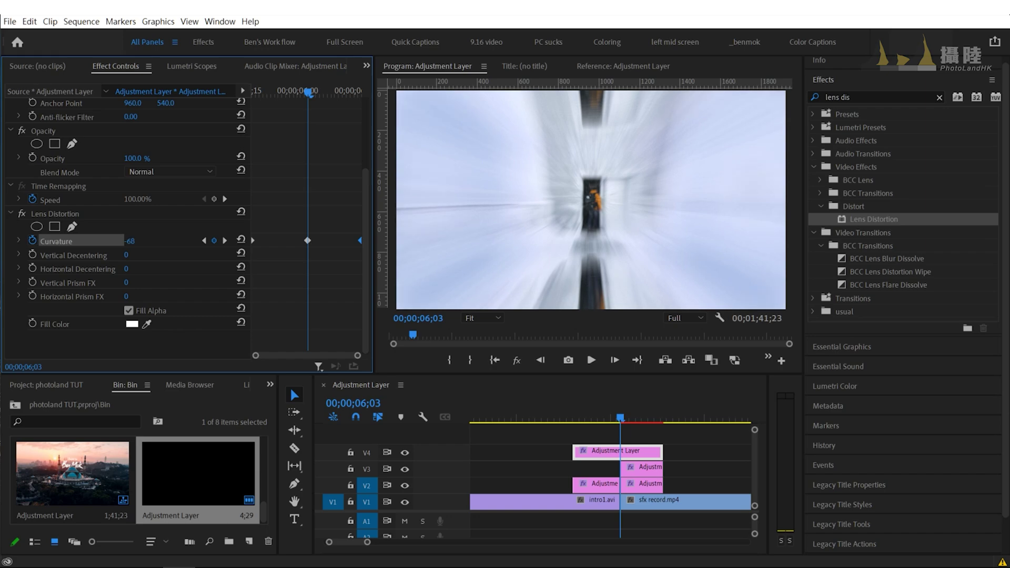
mouse_move(604, 406)
mouse_down()
mouse_move(549, 401)
mouse_move(576, 409)
mouse_up()
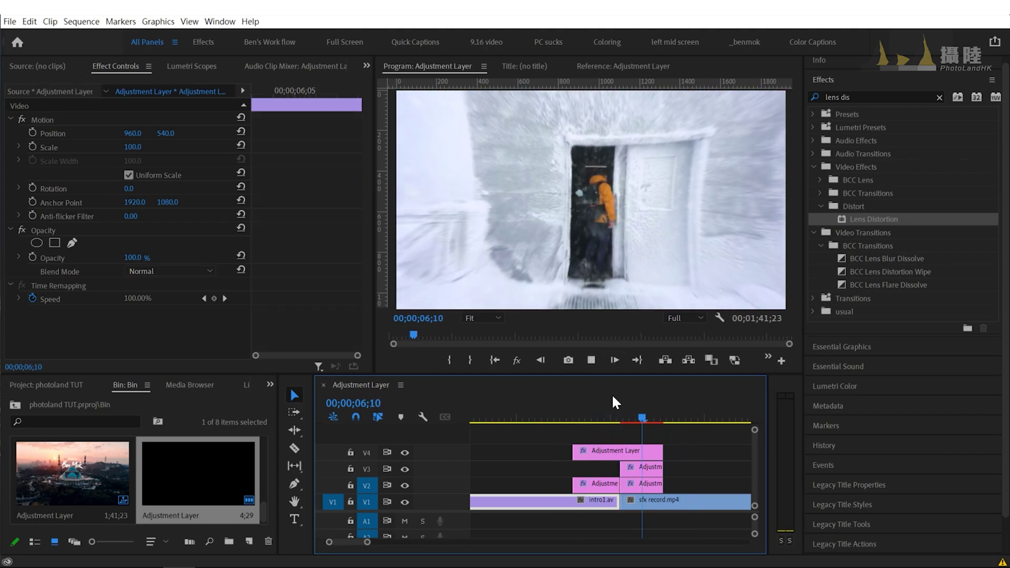
key(space)
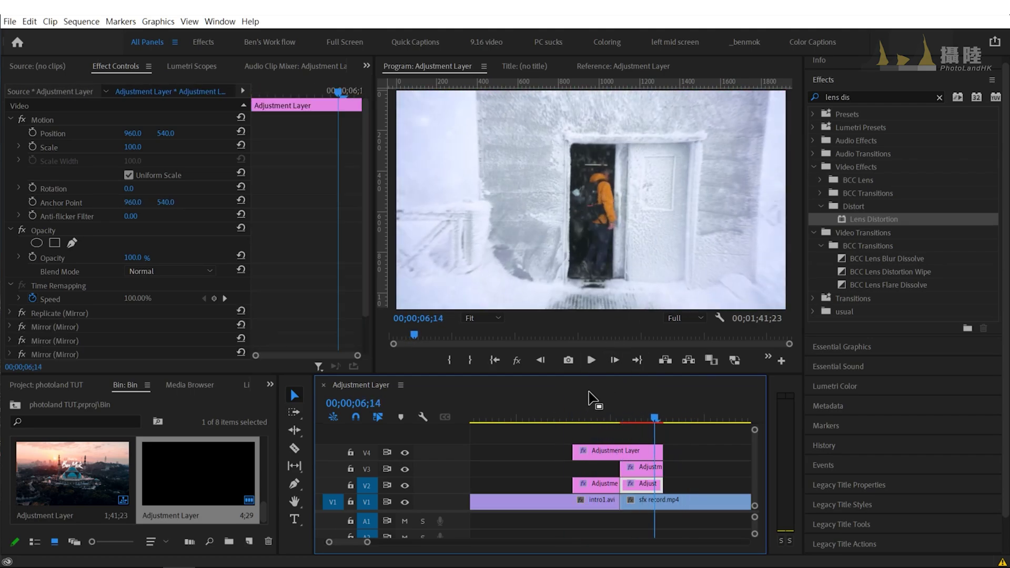
click(579, 406)
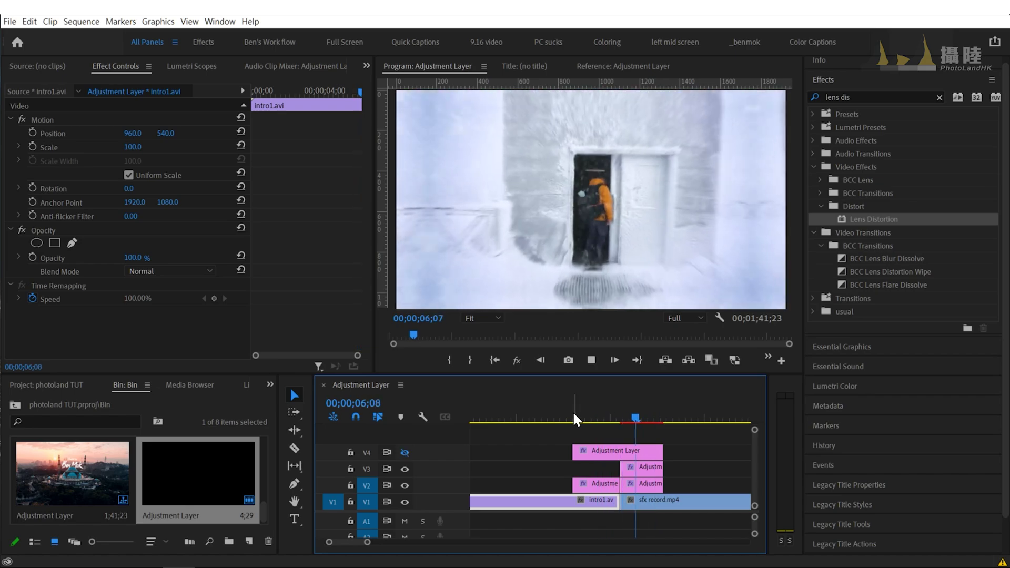
click(568, 413)
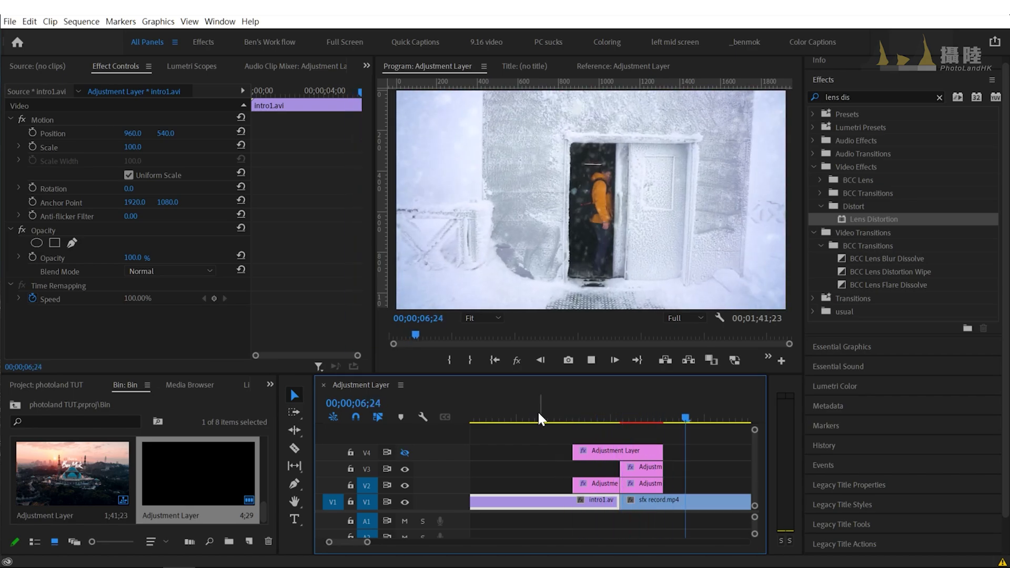
click(536, 415)
click(530, 414)
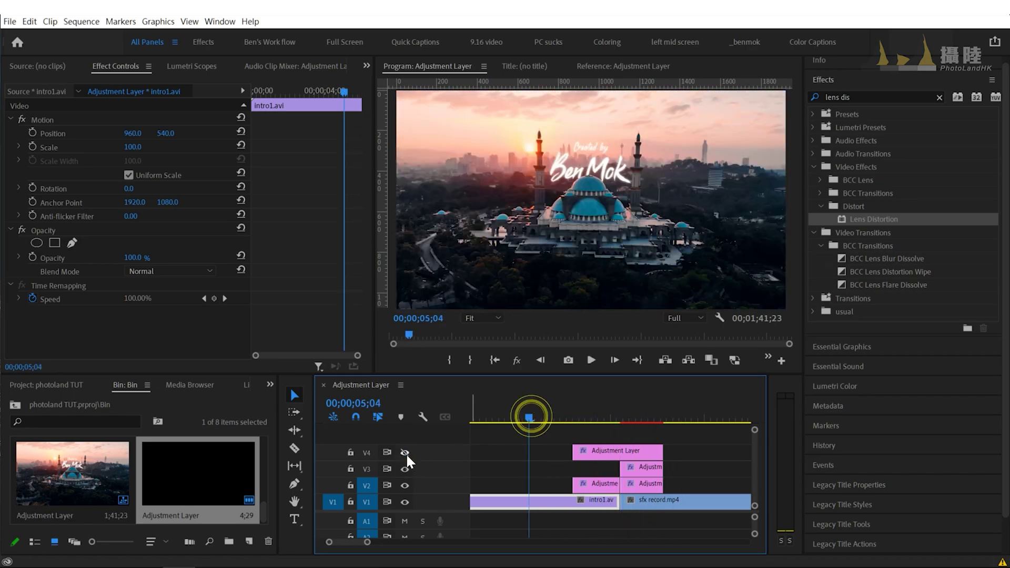
click(405, 452)
click(557, 421)
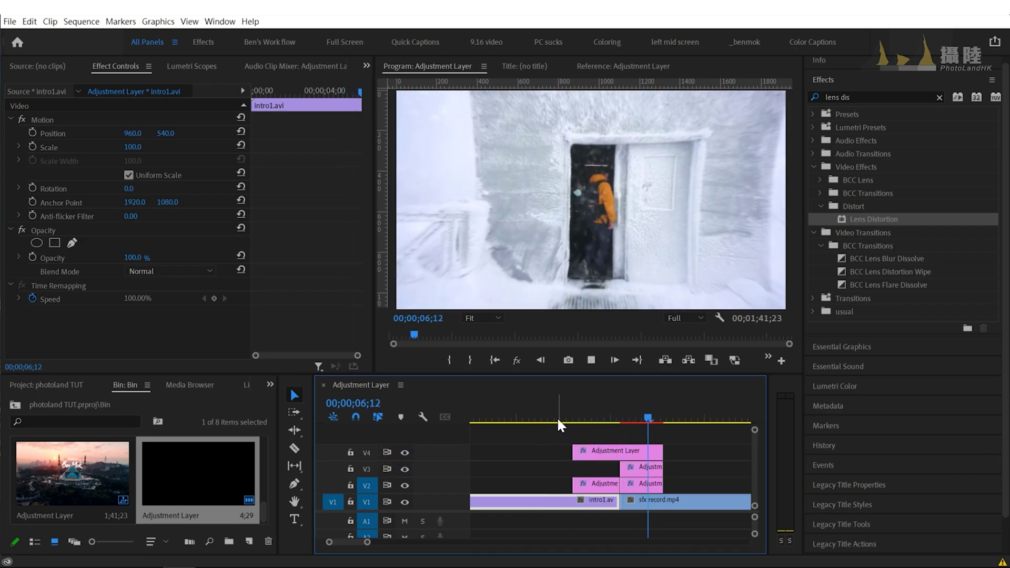
click(551, 413)
click(529, 413)
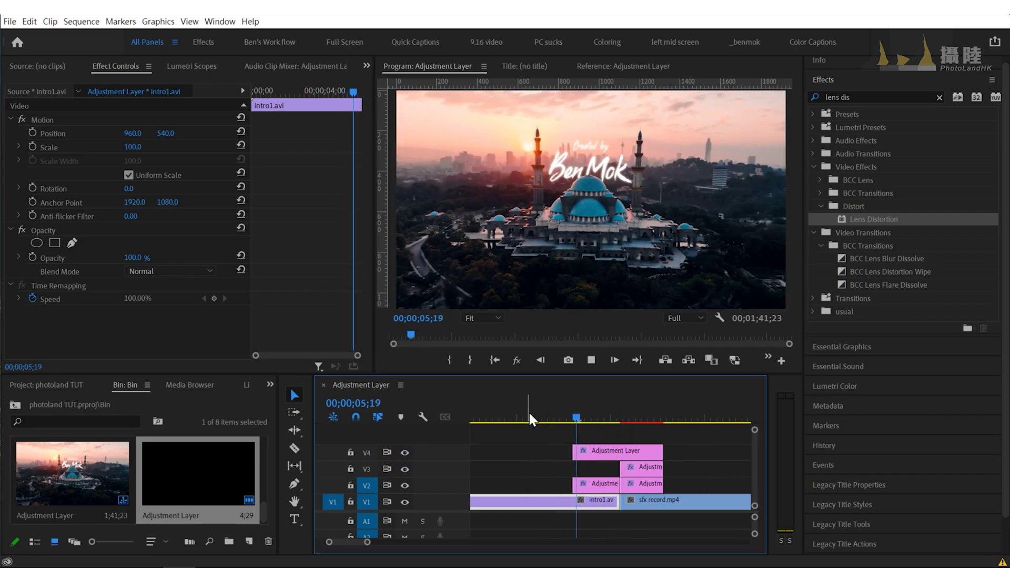
click(550, 412)
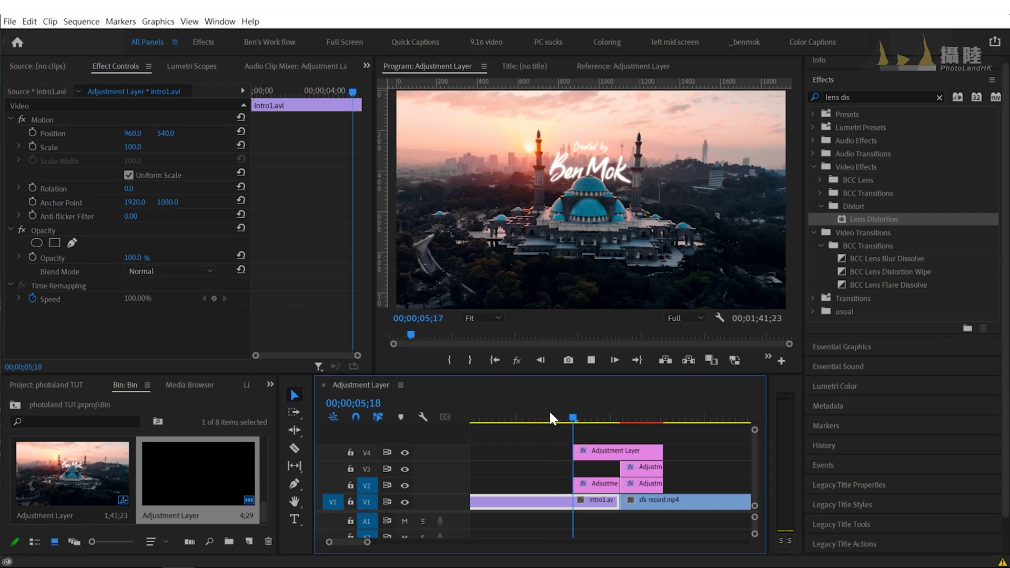
click(587, 415)
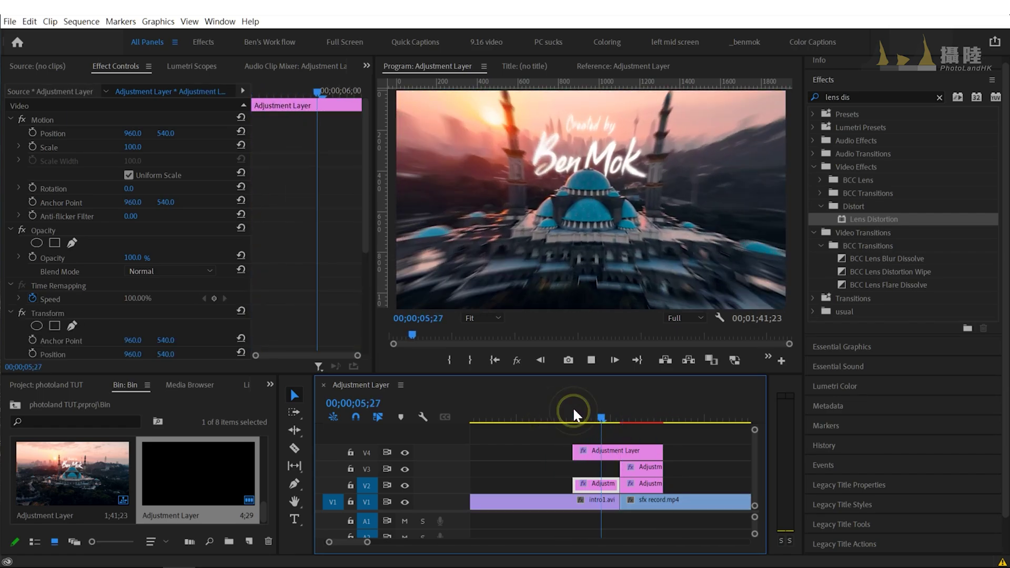
key(space)
Step: Move the playhead back before the cut
click(590, 410)
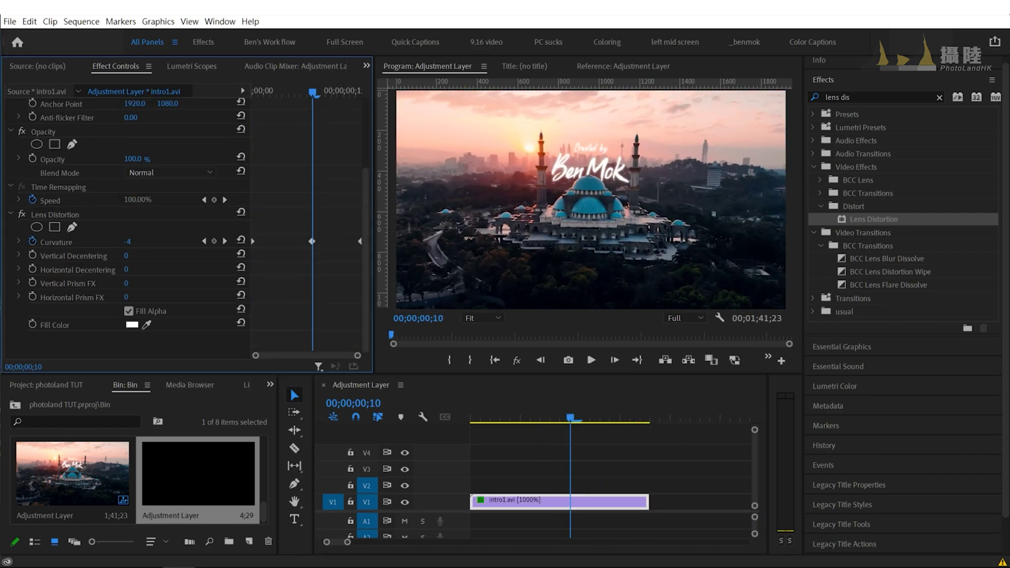